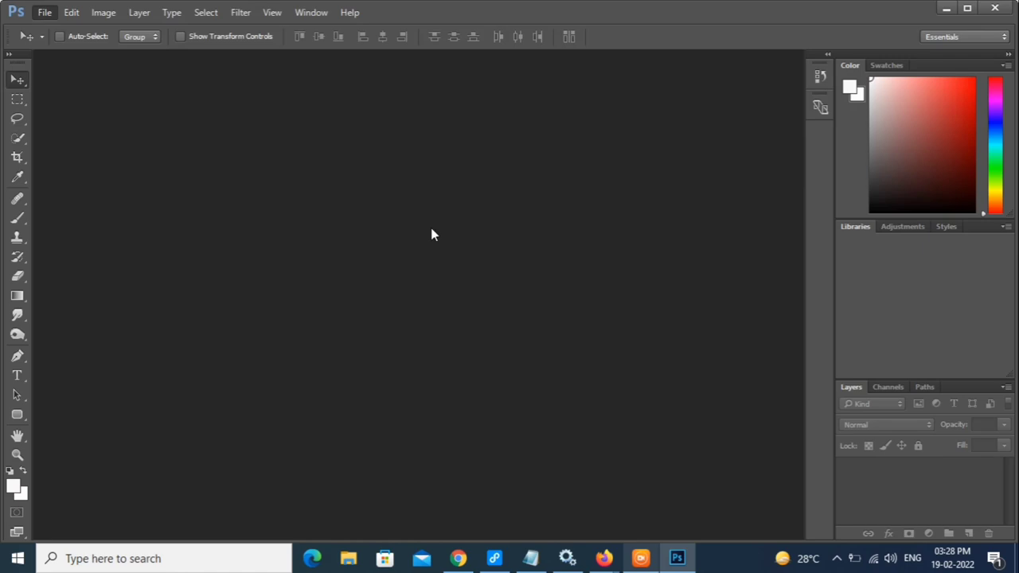
Step: Open 1212.jpg from Downloads without Camera Raw adjustments
double_click(431, 228)
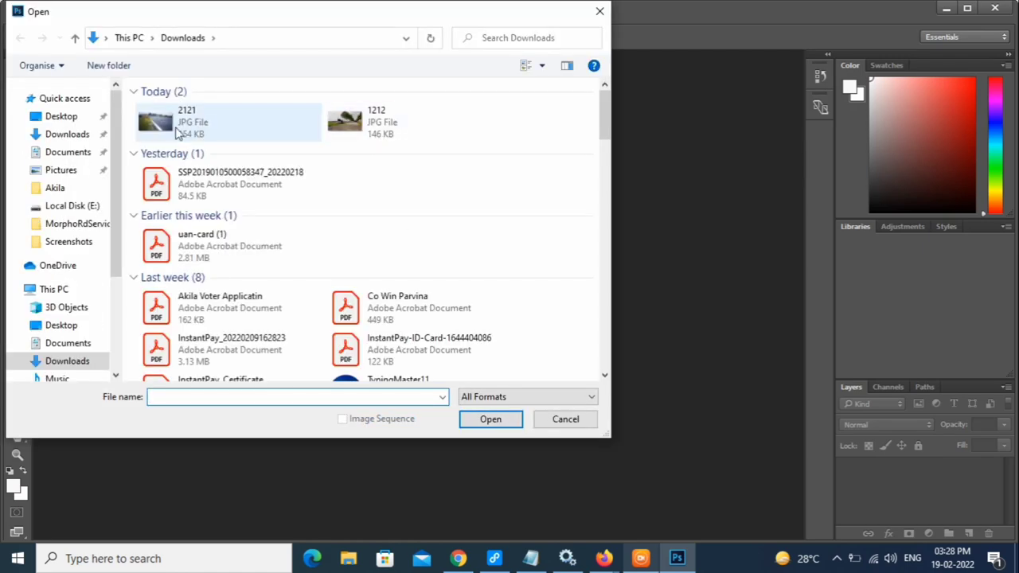
click(347, 129)
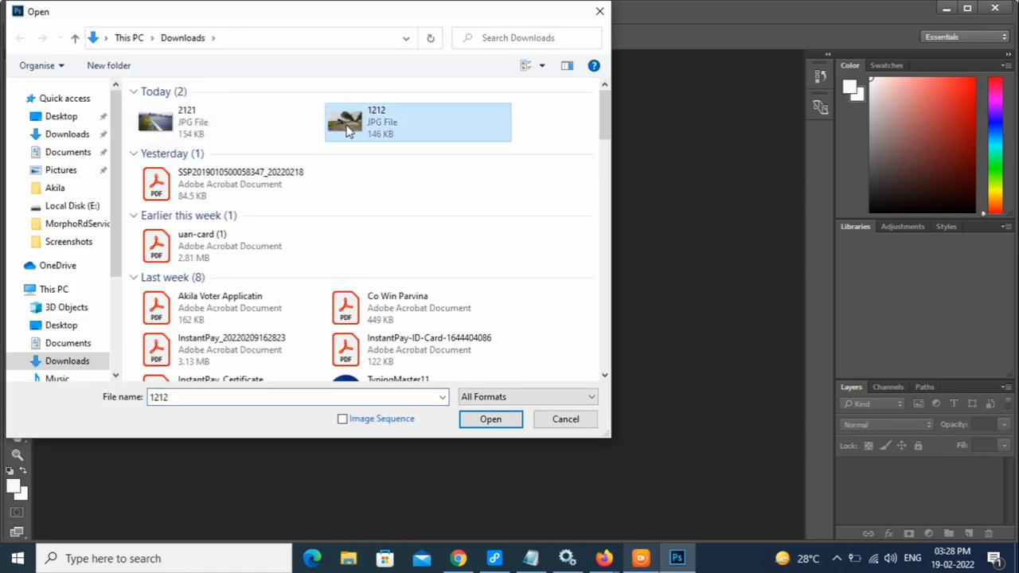
click(494, 420)
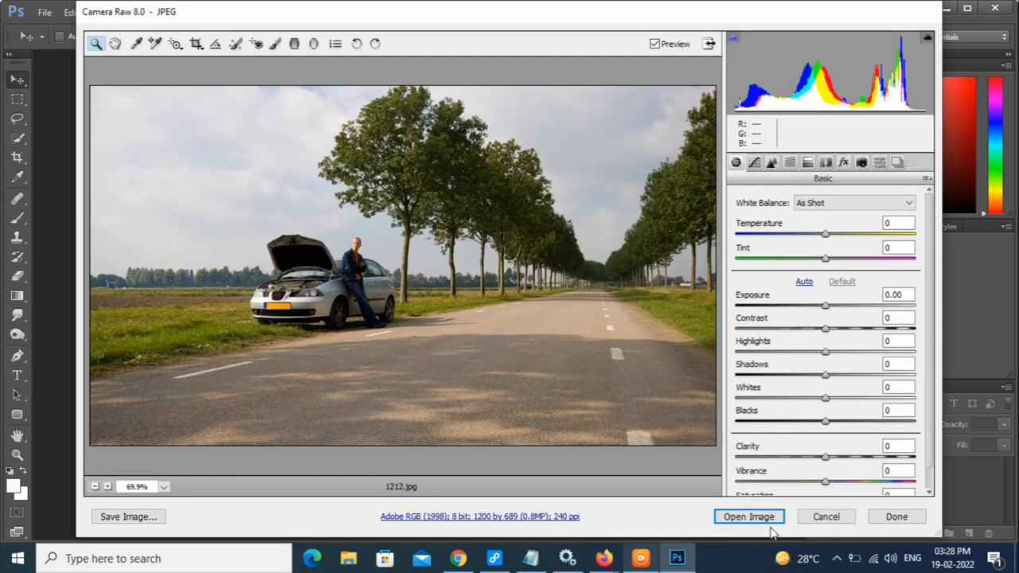
click(746, 518)
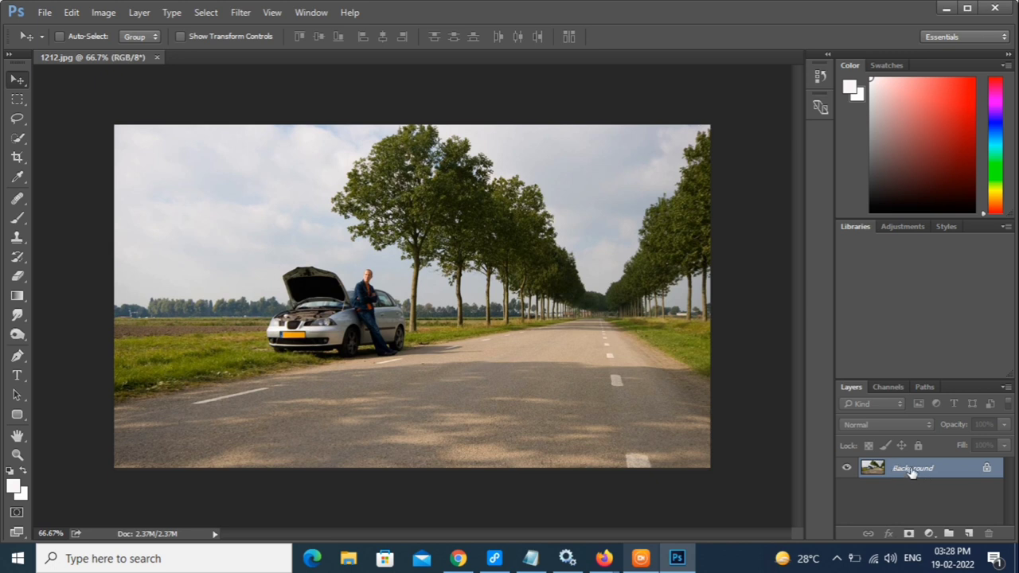
Step: Copy the Background into a hidden Layer 1 and keep Background selected
key(ctrl)
key(ctrl+j)
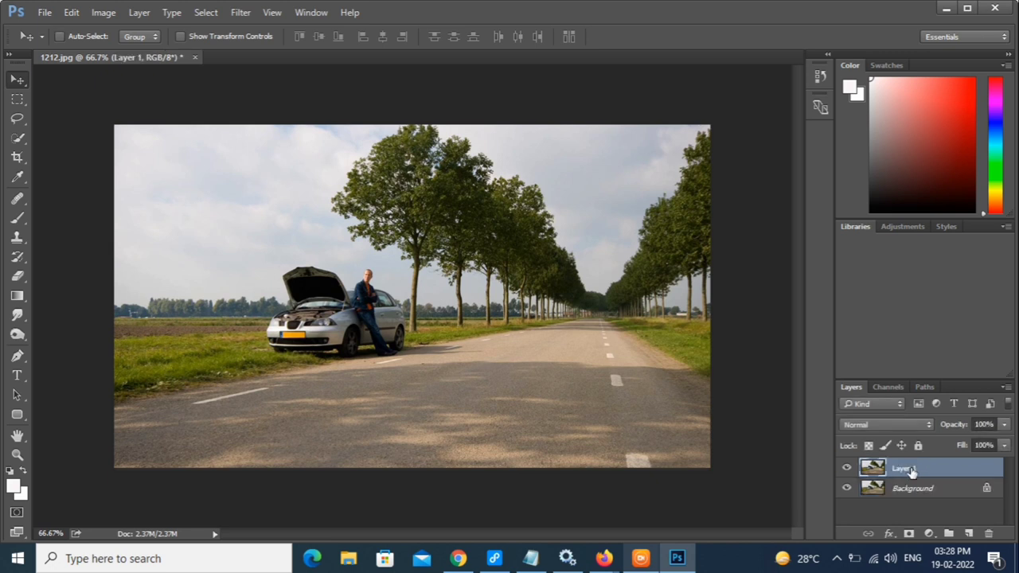
click(847, 469)
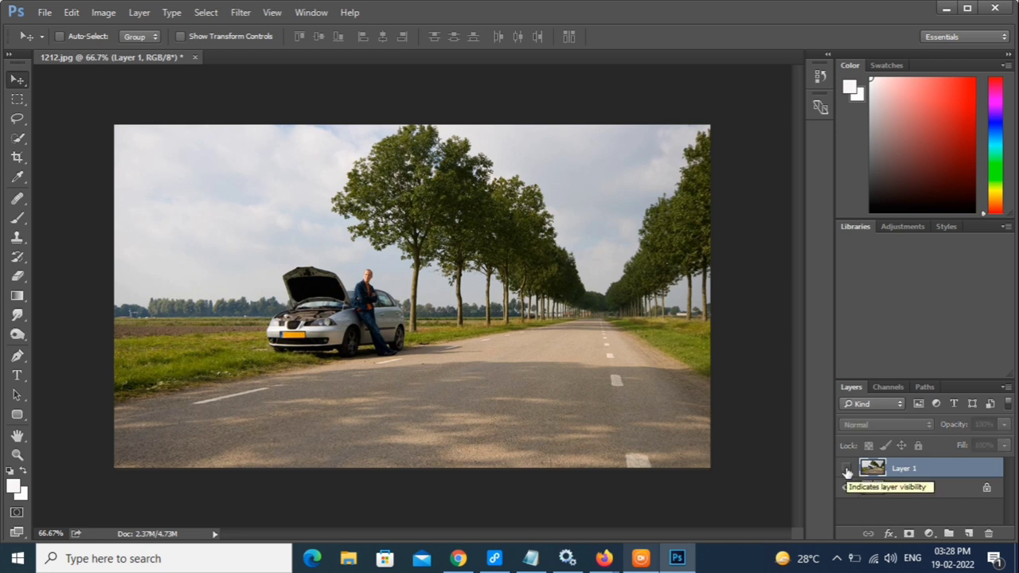
click(920, 489)
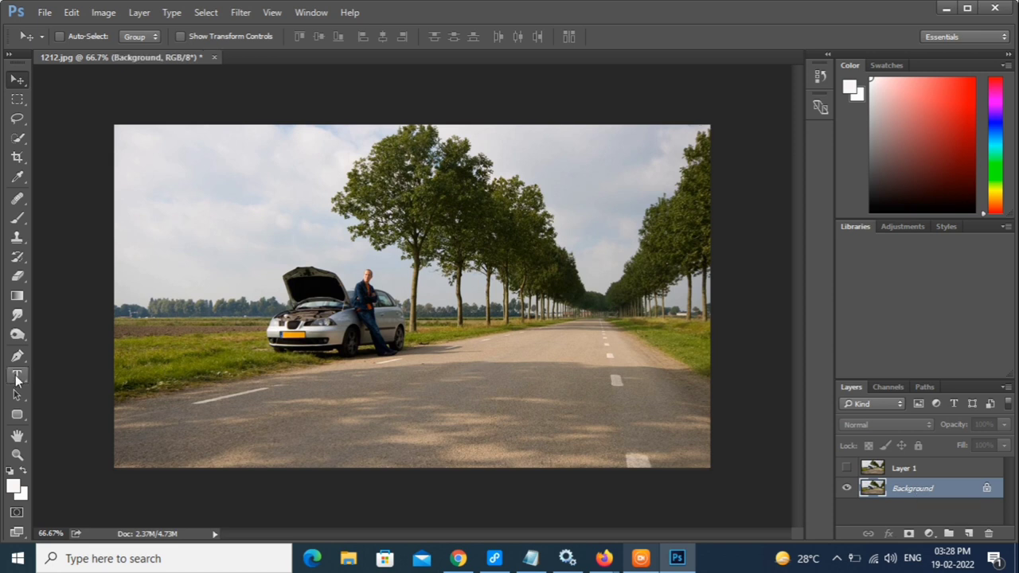
Step: Set the Type tool to a near-white colour and Impact Regular font
click(17, 375)
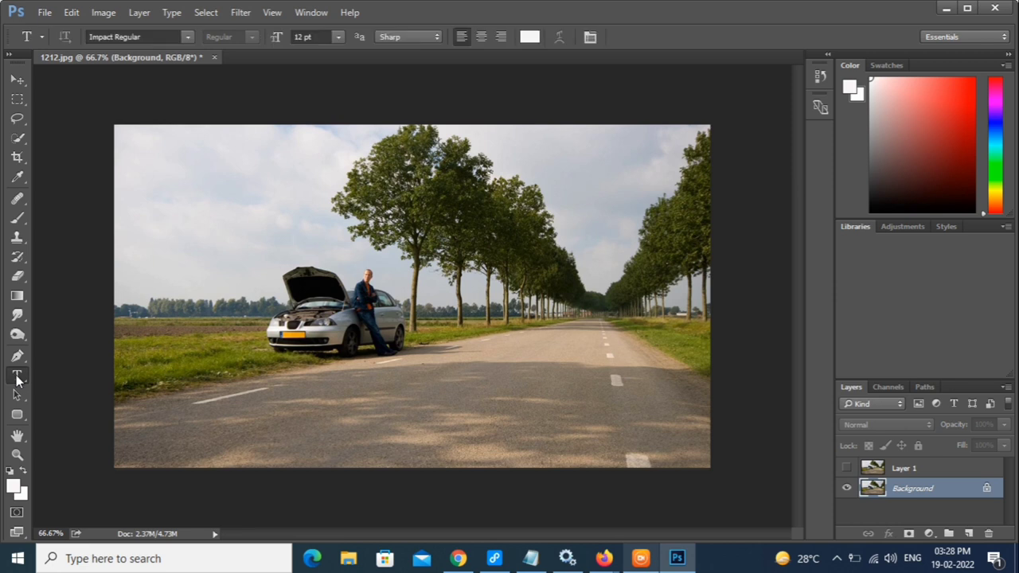
click(528, 37)
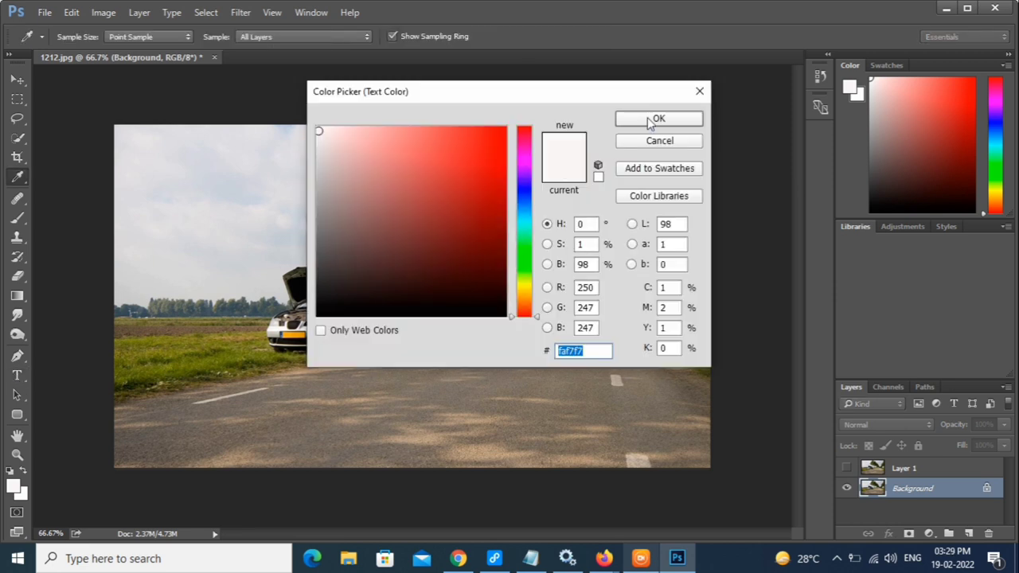
click(657, 118)
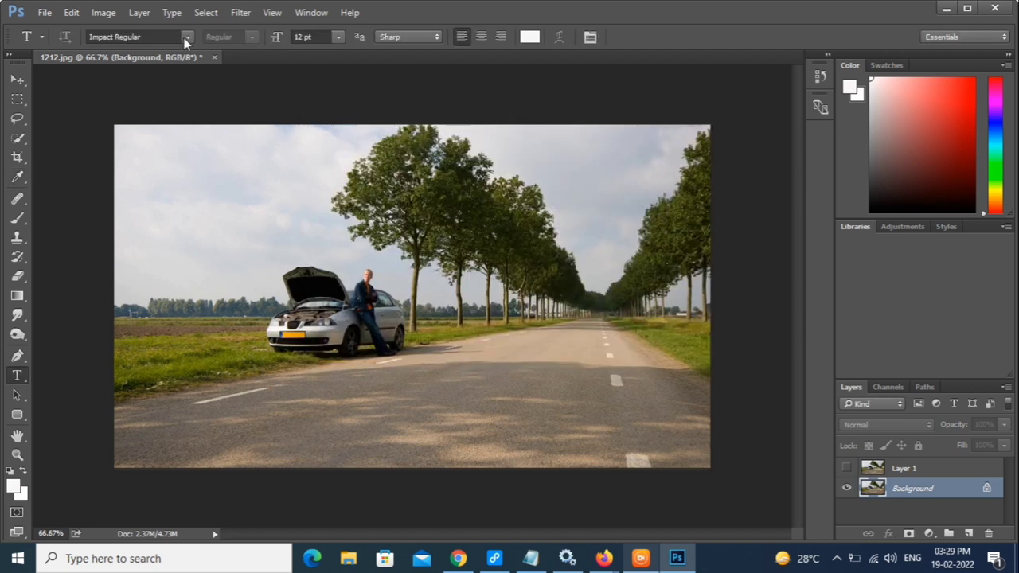
click(185, 38)
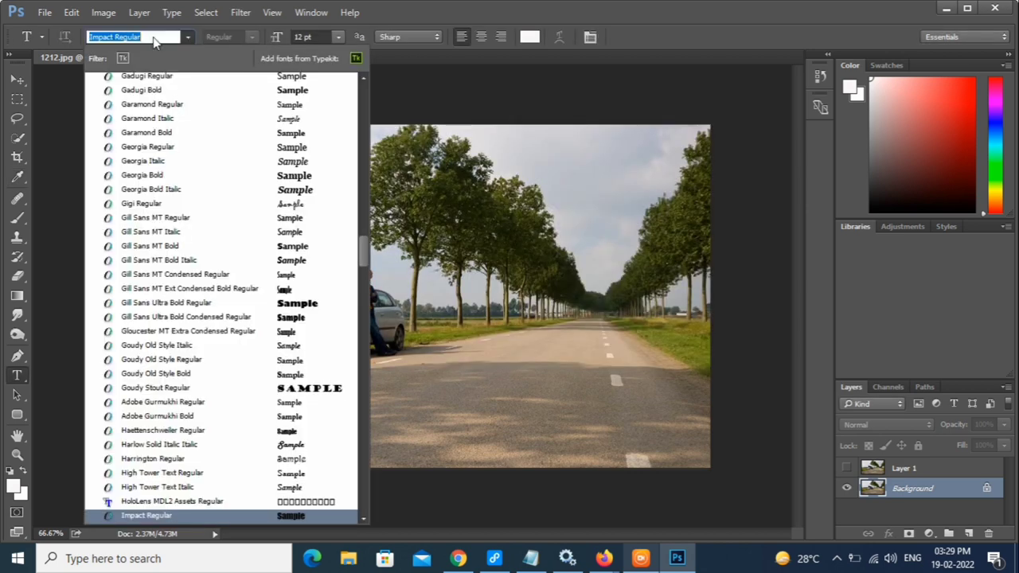
click(187, 37)
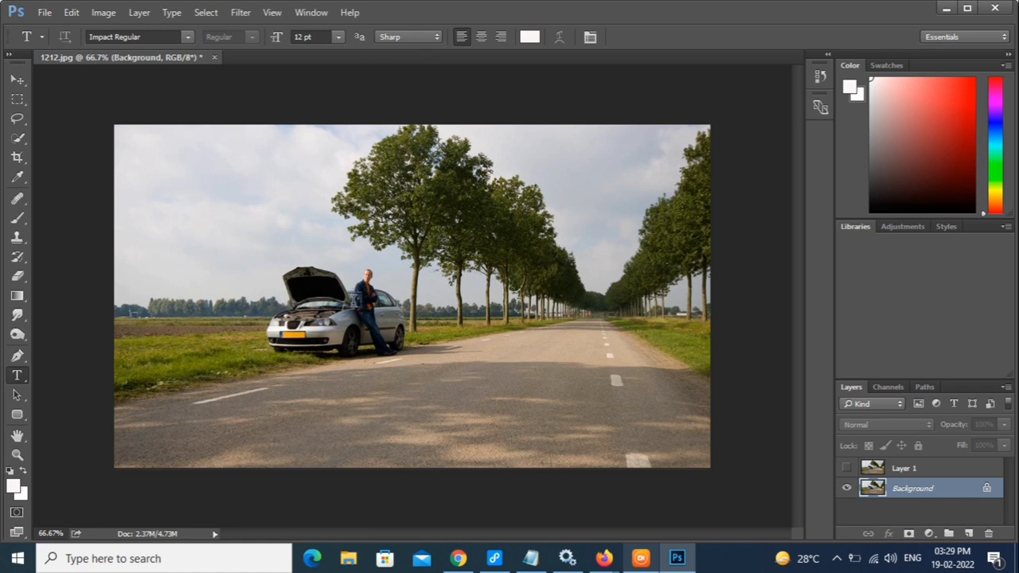
Step: Type LIGHT beside the man and commit the text
click(352, 300)
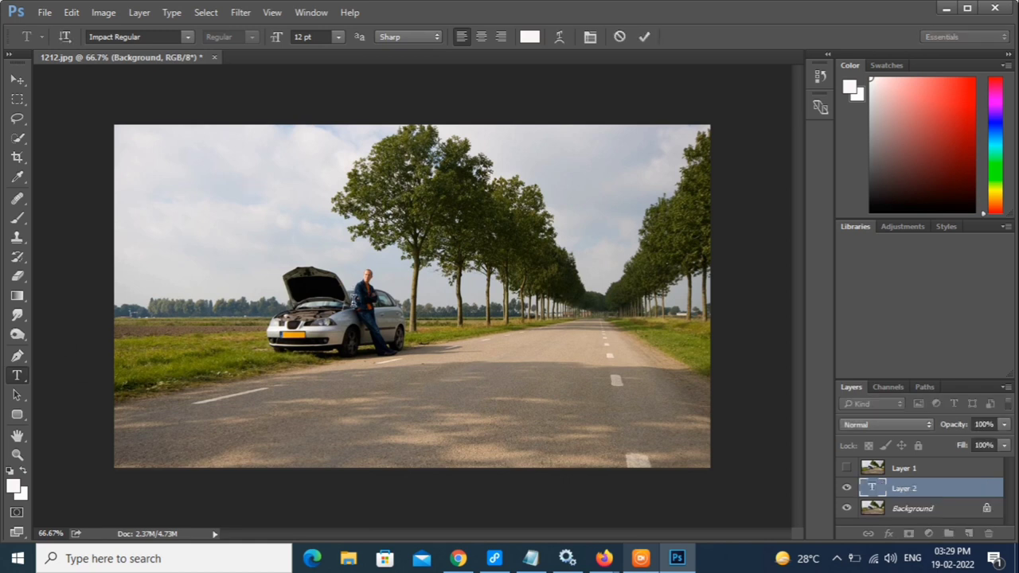
text(LI)
text(GHT)
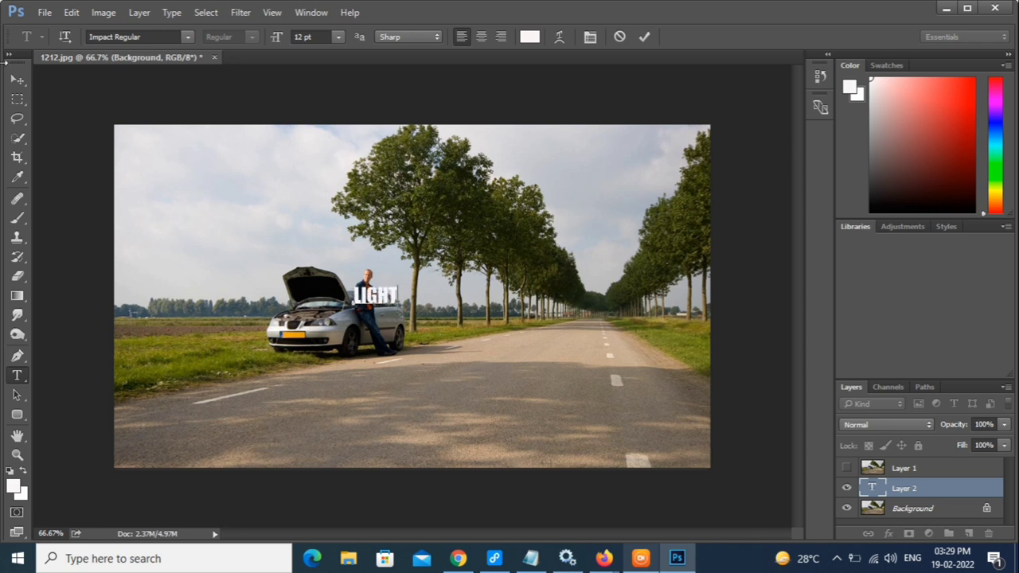
click(17, 79)
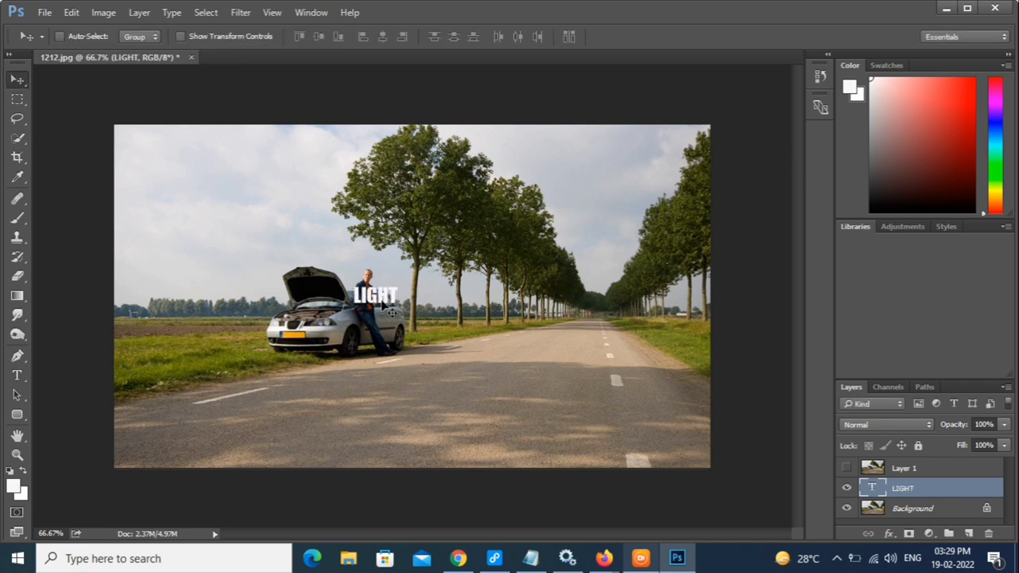
Step: Scale LIGHT up about fivefold and centre it over the trees, car and man
mouse_move(394, 296)
mouse_down()
mouse_move(457, 296)
mouse_move(412, 297)
mouse_up()
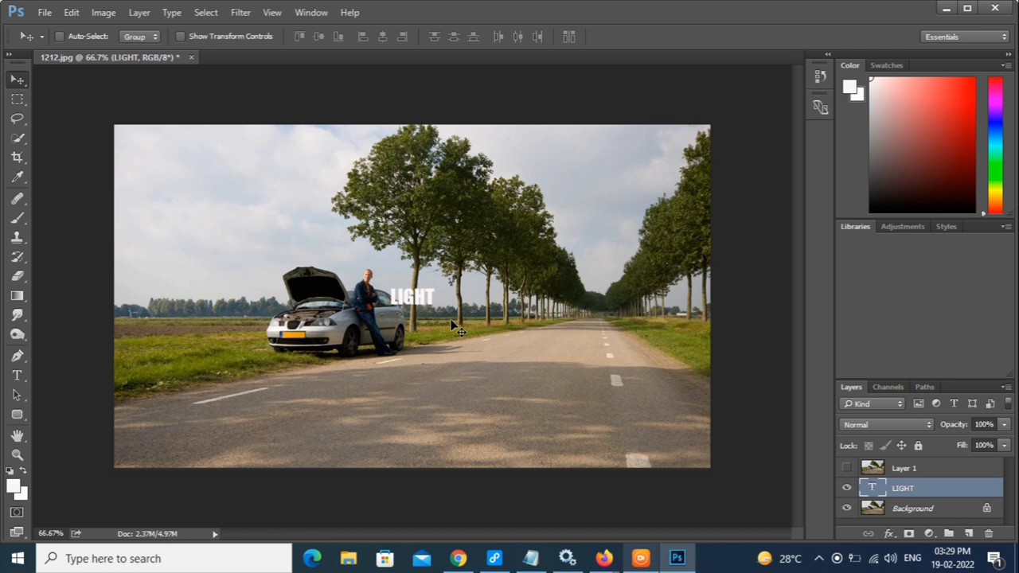
key(ctrl)
key(ctrl+t)
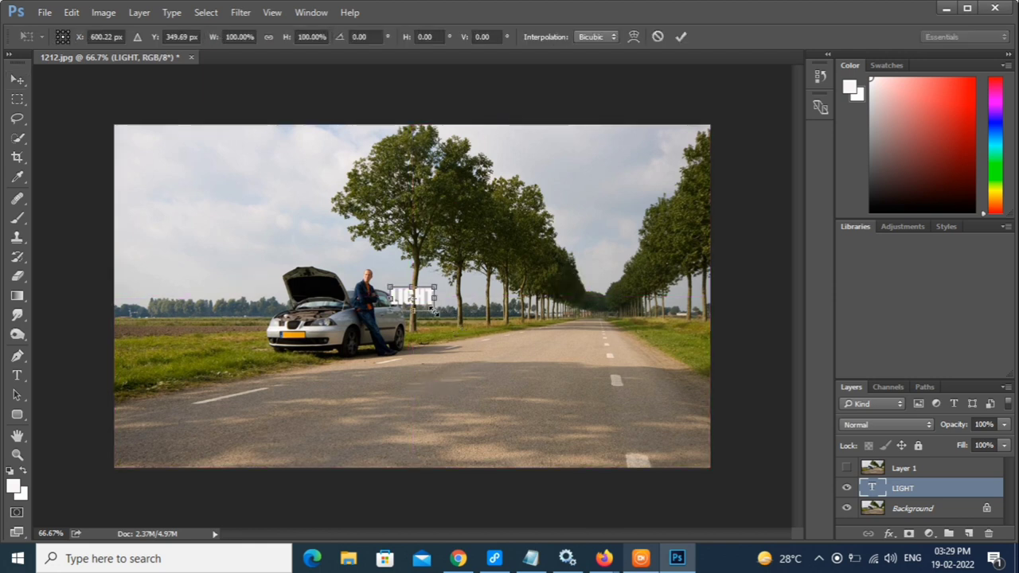
drag(435, 309, 516, 365)
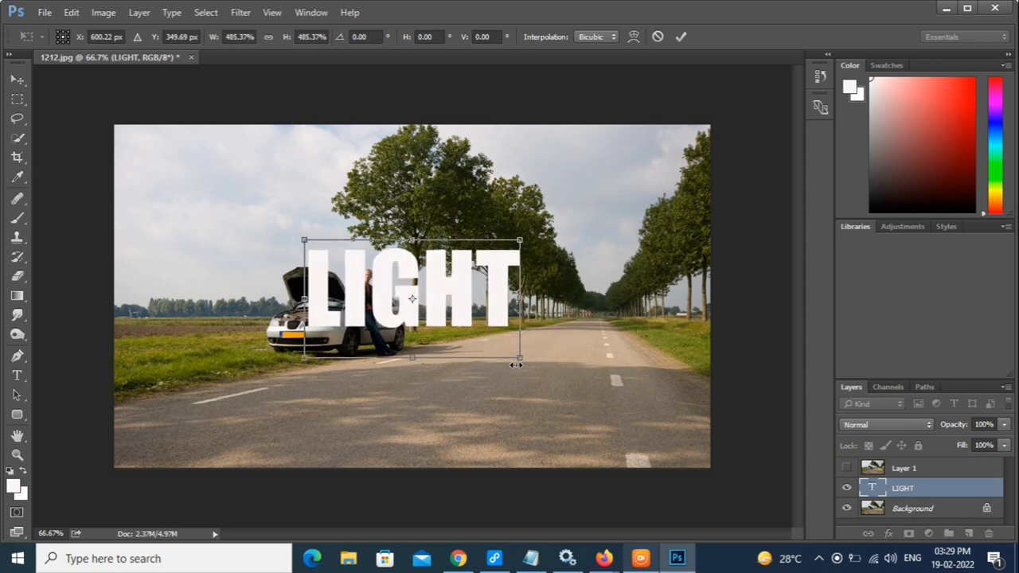
key(Return)
drag(435, 296, 472, 294)
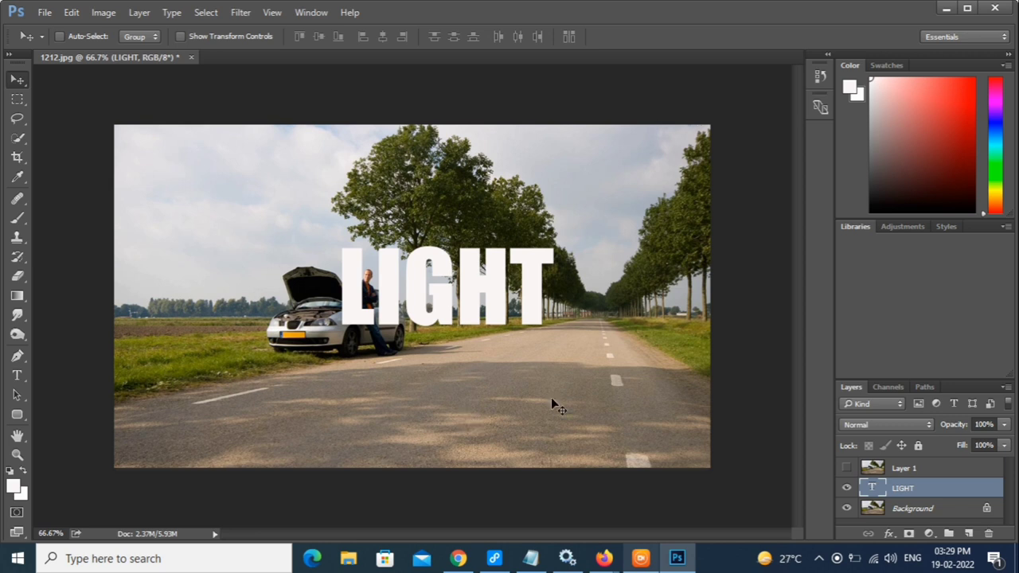
Step: Rasterize the LIGHT type, duplicate it as LIGHT copy, and reselect the original LIGHT
right_click(903, 491)
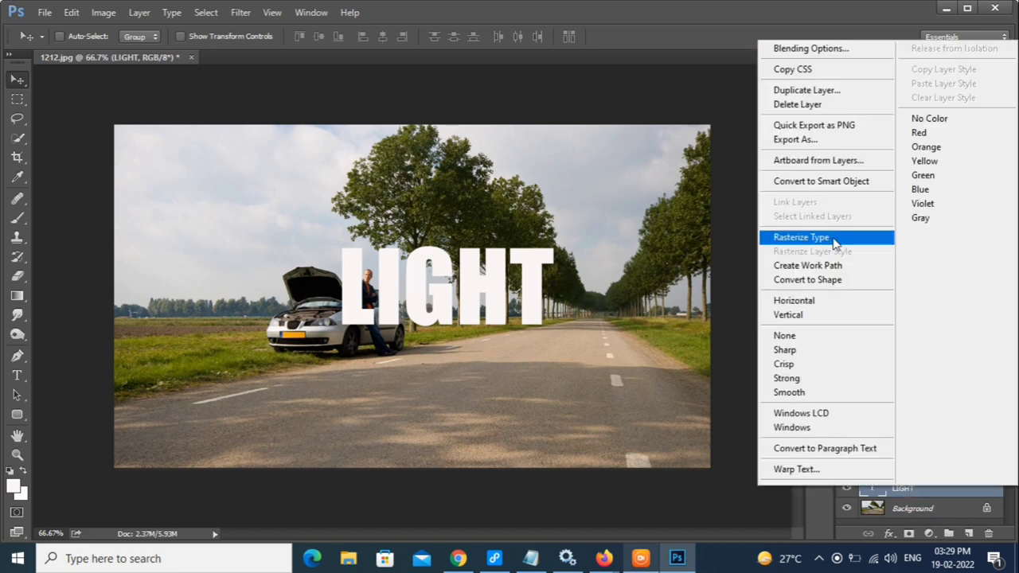
click(834, 239)
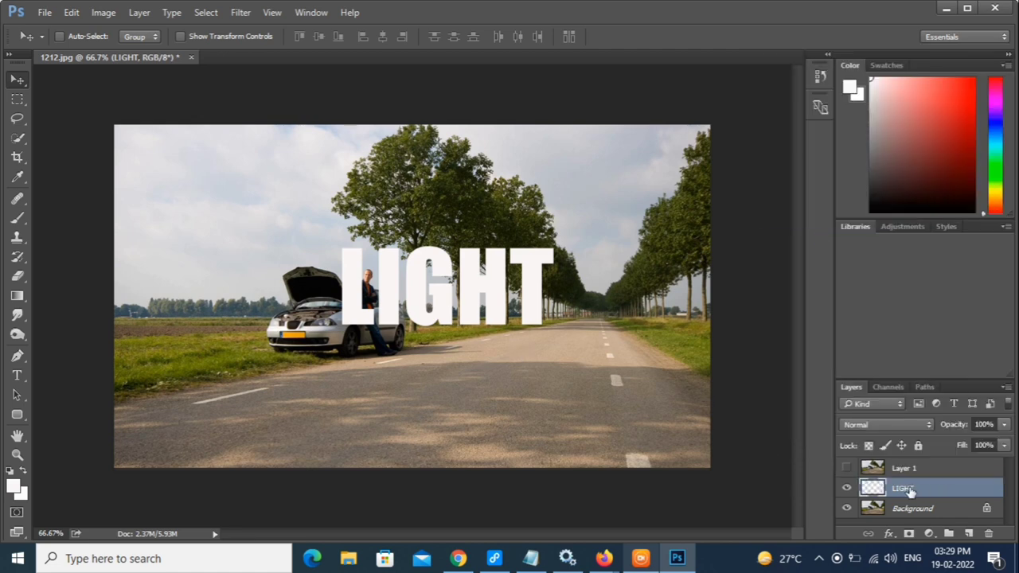
key(ctrl)
key(ctrl+j)
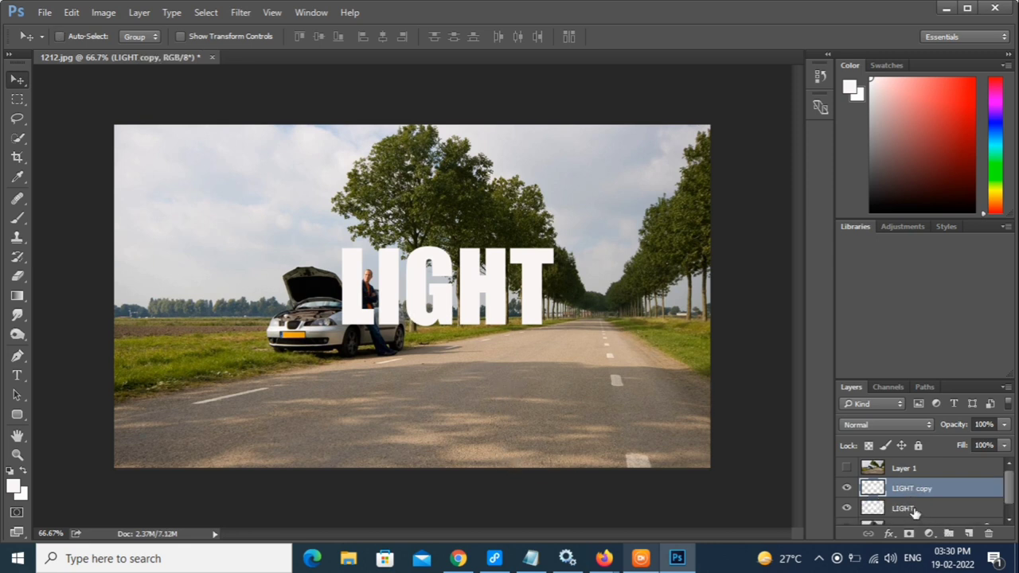
scroll(913, 510, down, 1)
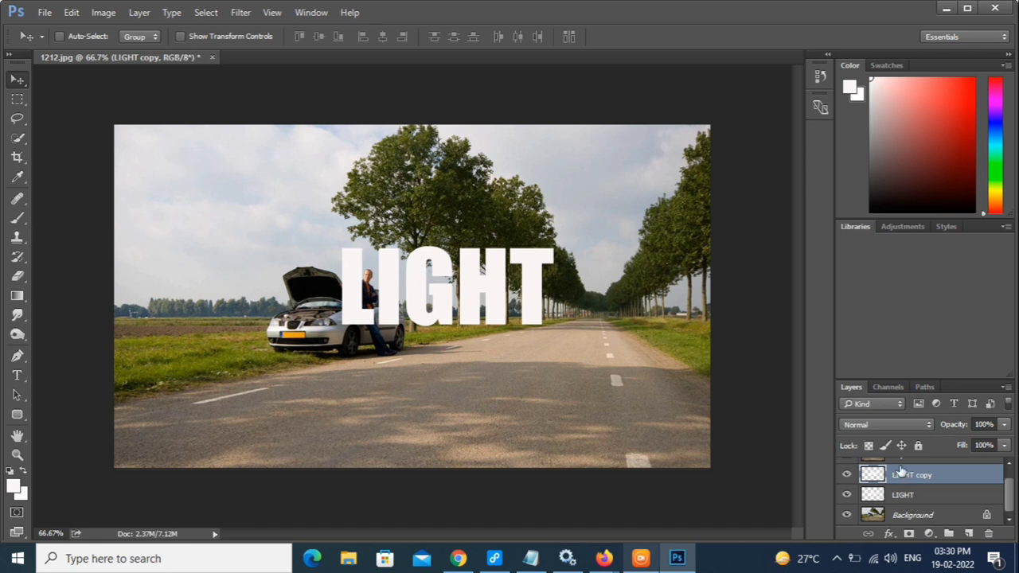
click(903, 497)
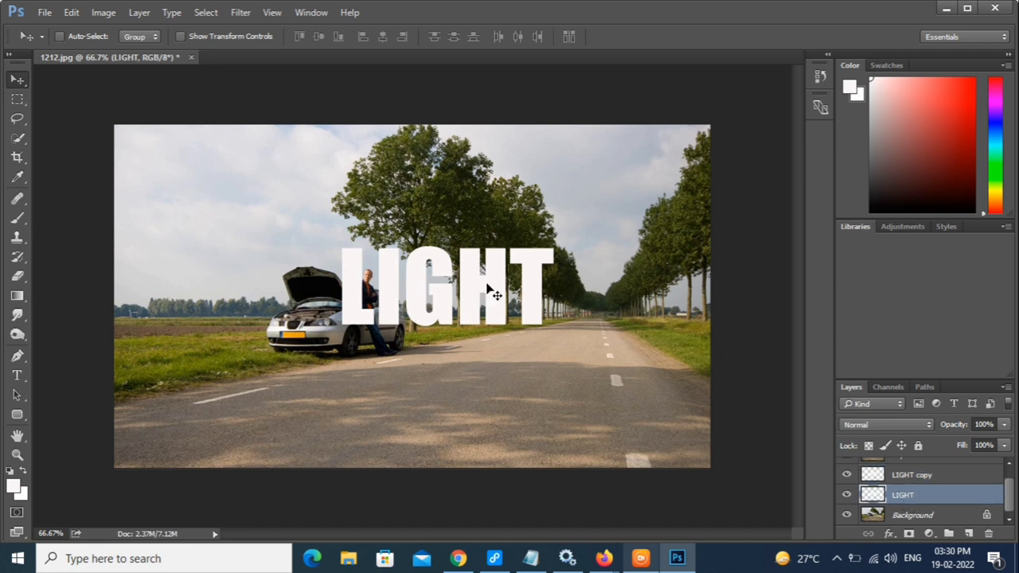
Step: Flip the original LIGHT layer vertically with Free Transform
key(ctrl)
key(ctrl+t)
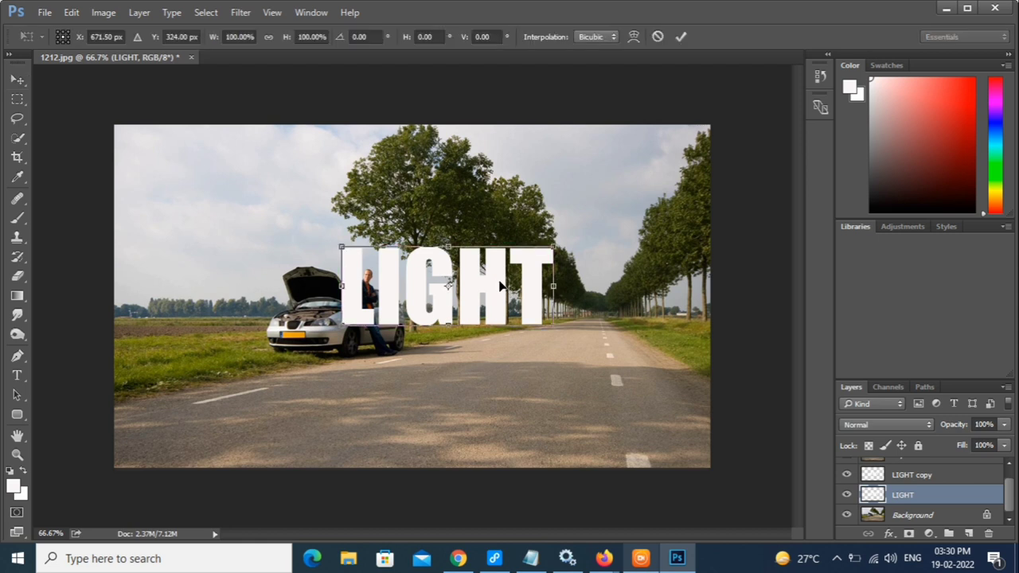
right_click(390, 274)
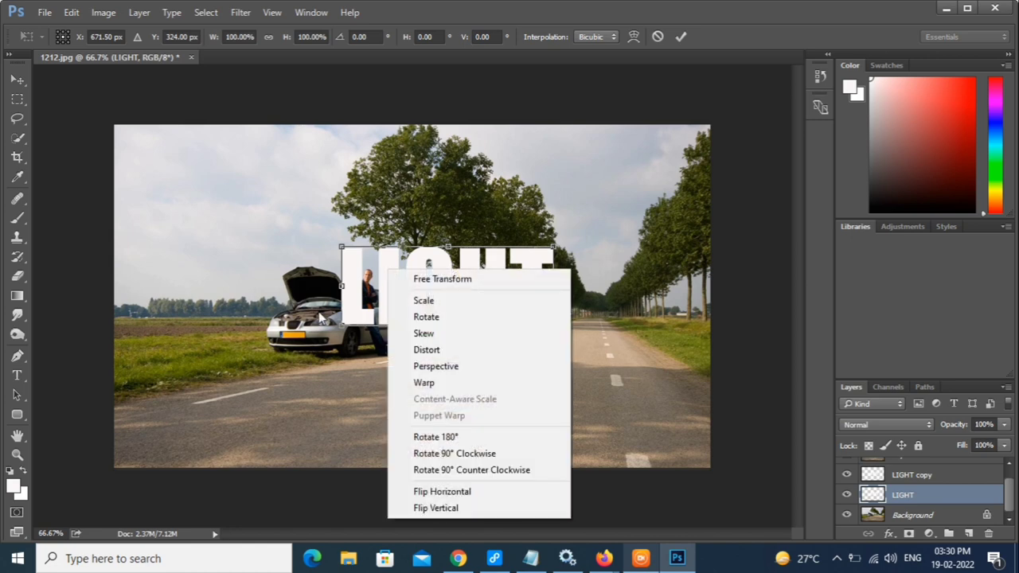
click(433, 508)
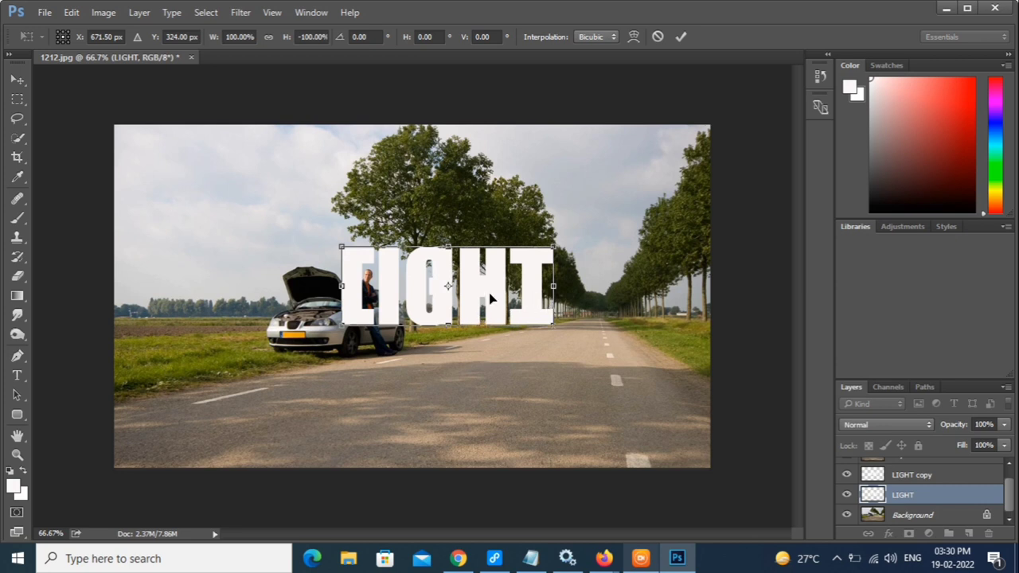
Step: Move the flipped LIGHT down beneath the upright copy and switch to Perspective
drag(465, 317, 464, 387)
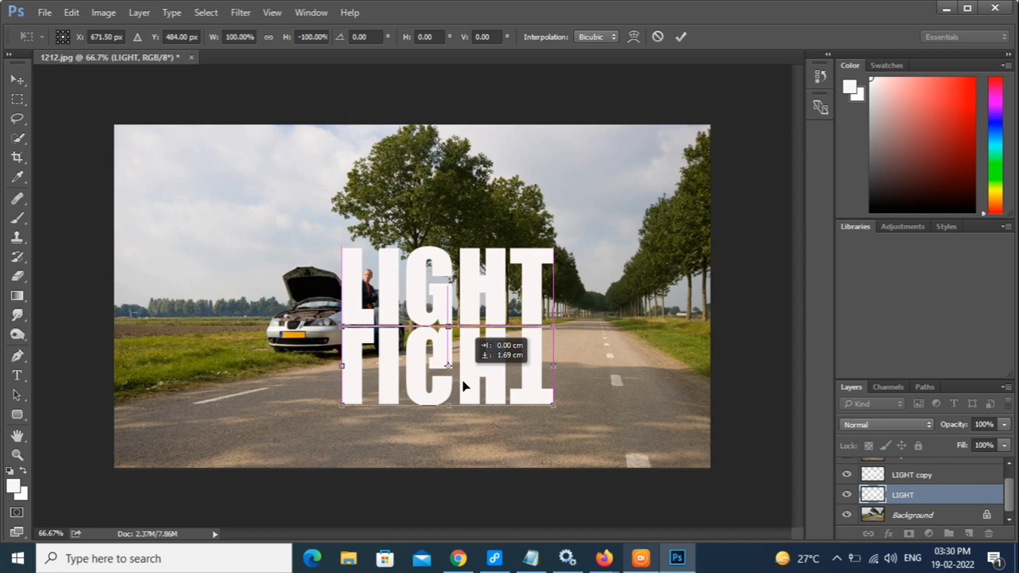
key(Down)
key(Down)
key(Down)
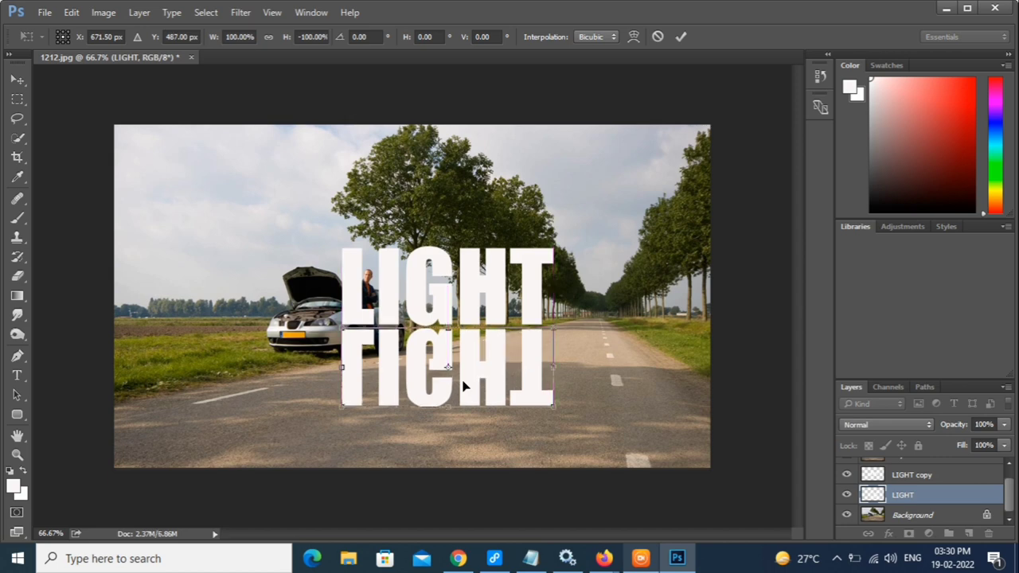
right_click(395, 357)
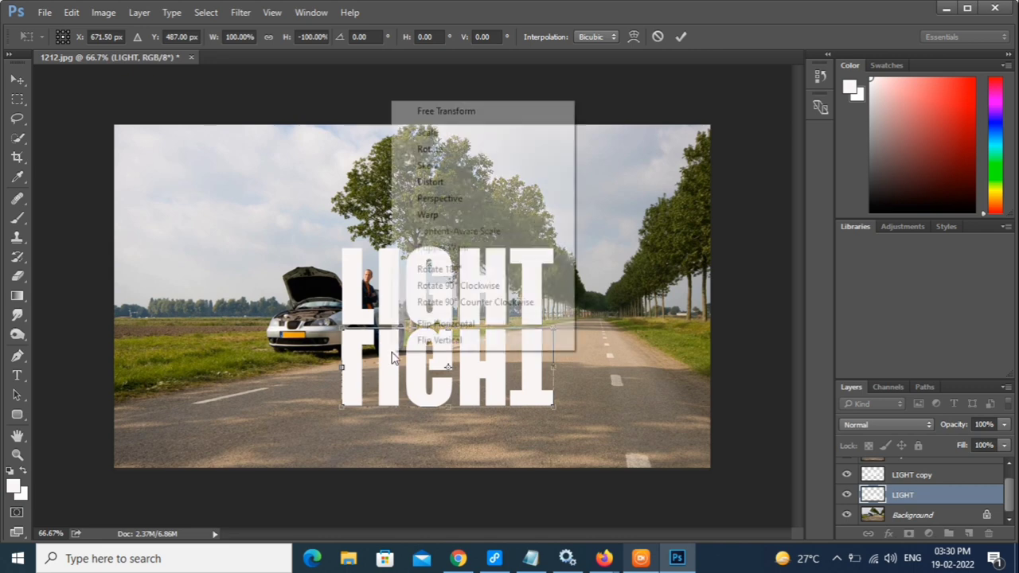
click(438, 199)
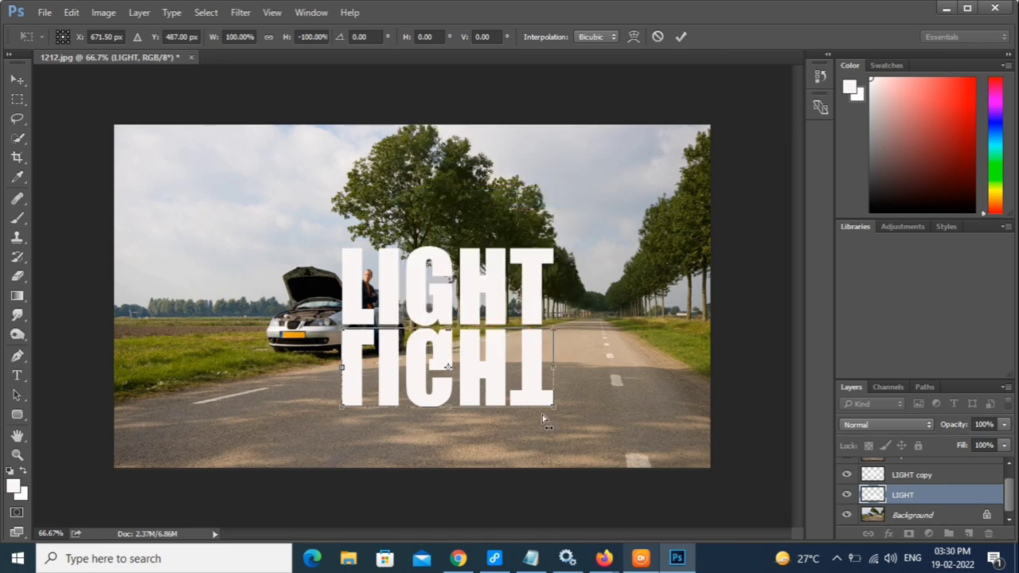
Step: Fan the reflection's bottom wide in perspective, then squash it flat onto the road
mouse_move(553, 409)
mouse_down()
mouse_move(649, 460)
mouse_move(718, 461)
mouse_up()
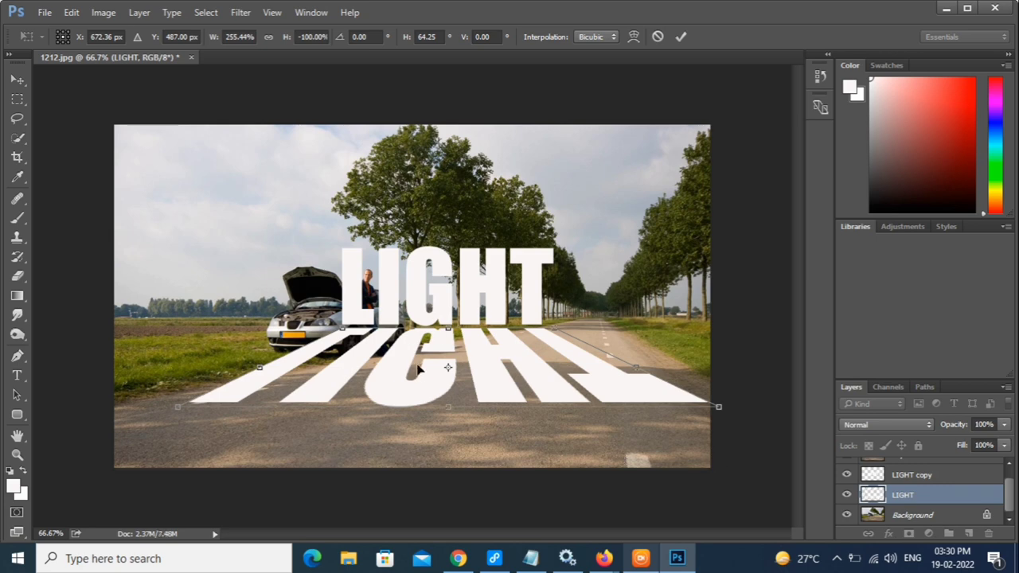
right_click(418, 116)
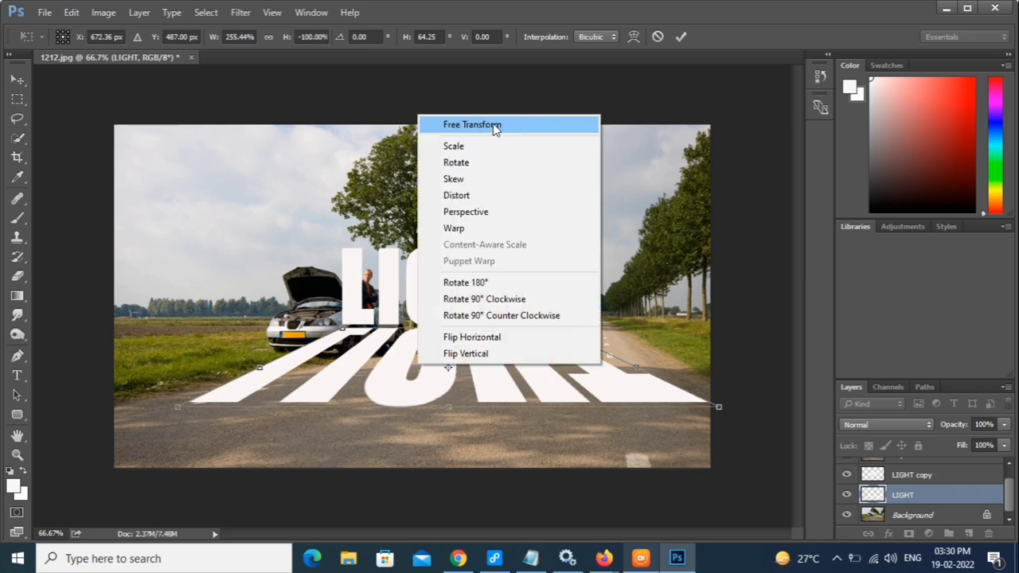
click(494, 128)
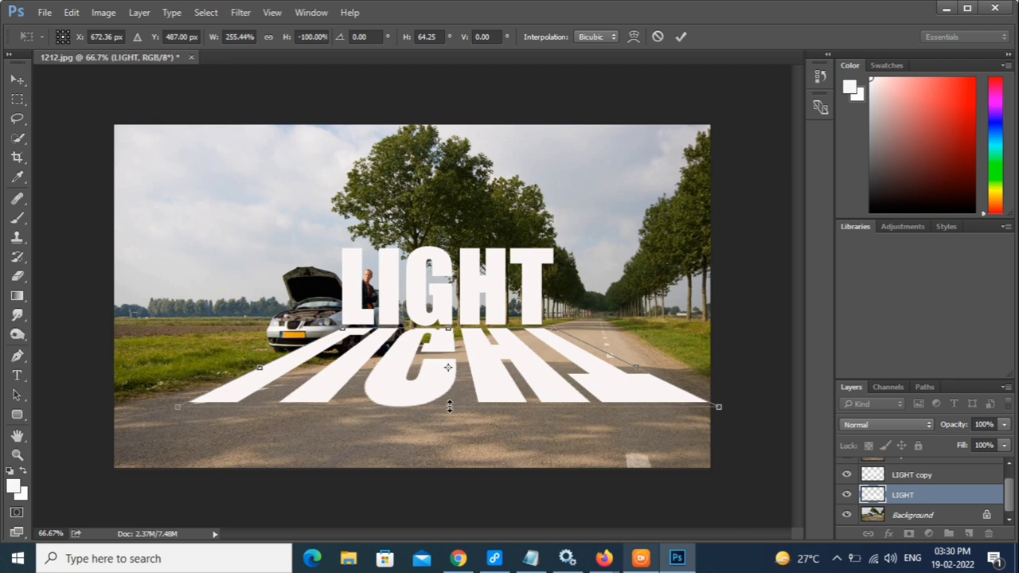
drag(450, 406, 449, 365)
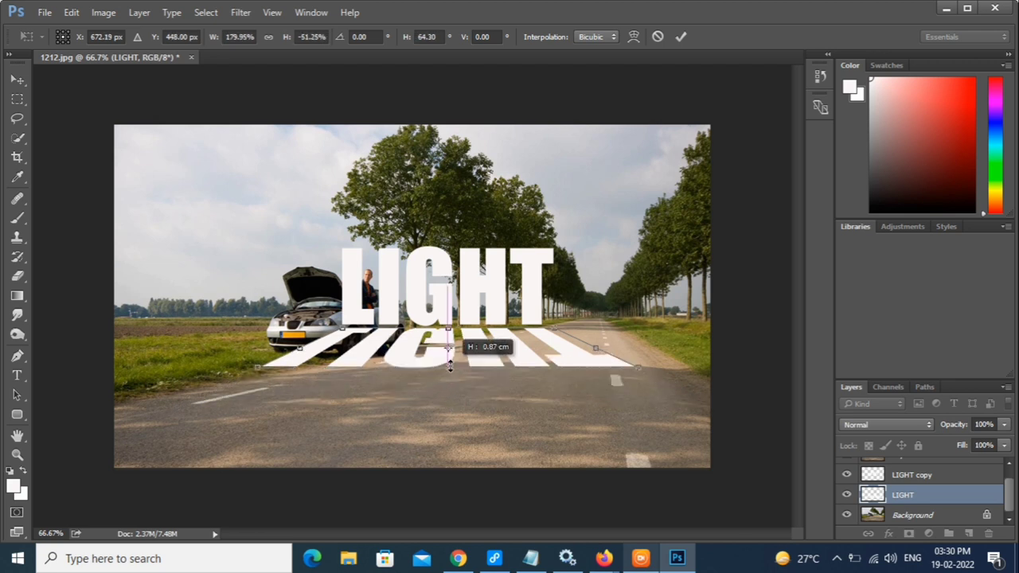
drag(450, 365, 449, 367)
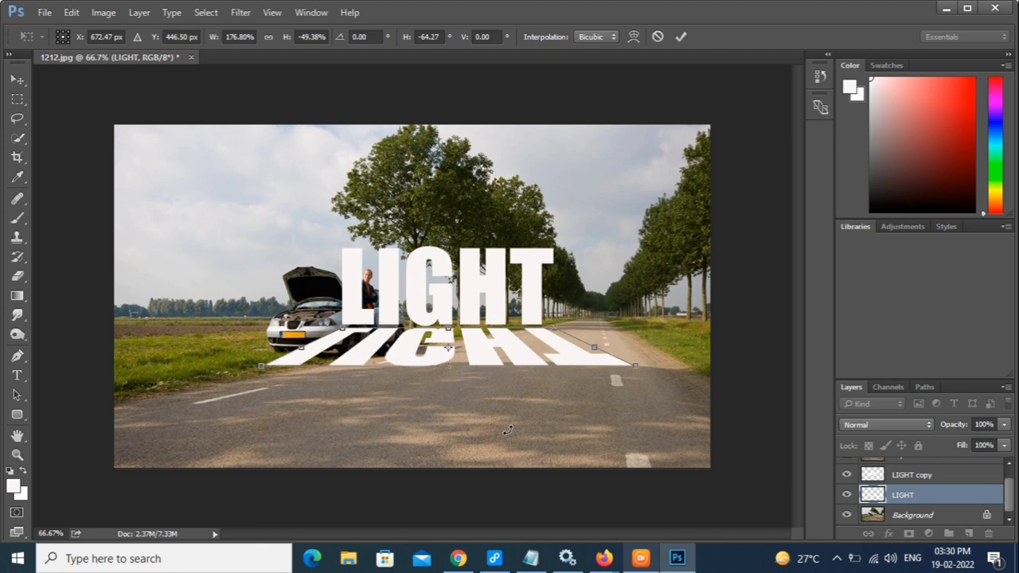
click(681, 37)
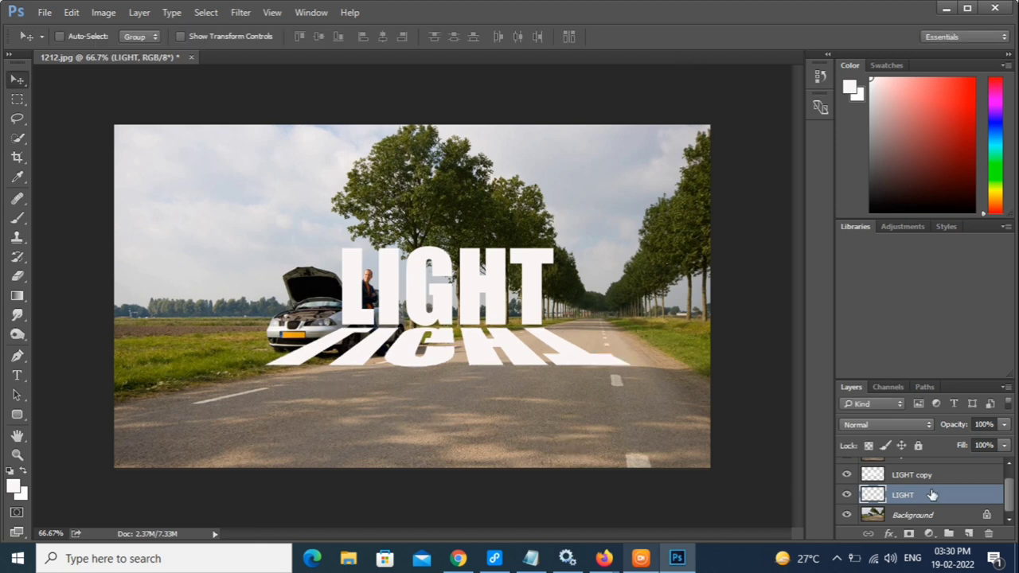
Step: Hide the reflection, add an Exposure layer at -1.60 over Background, then a Hue/Saturation layer
click(846, 495)
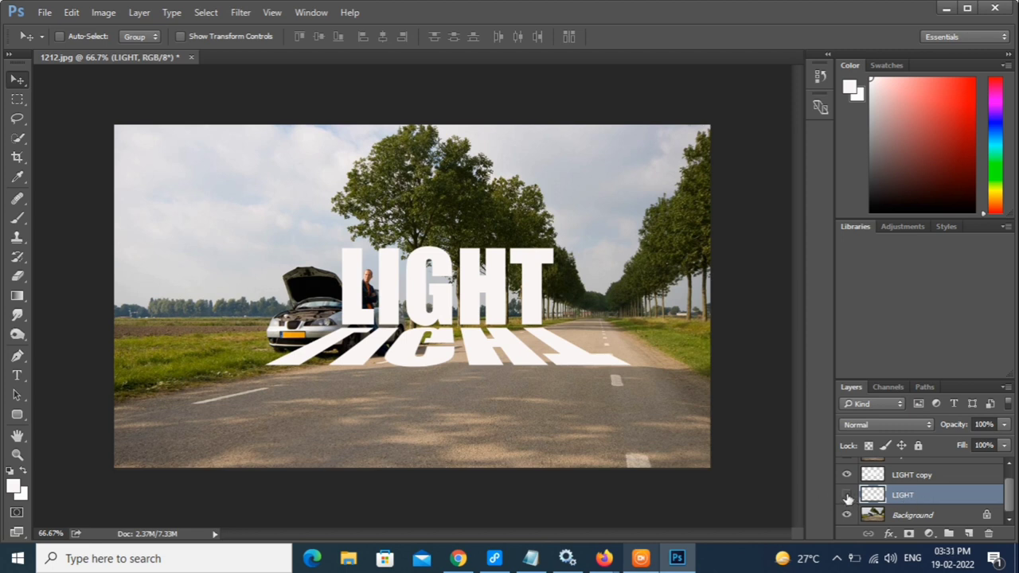
click(912, 517)
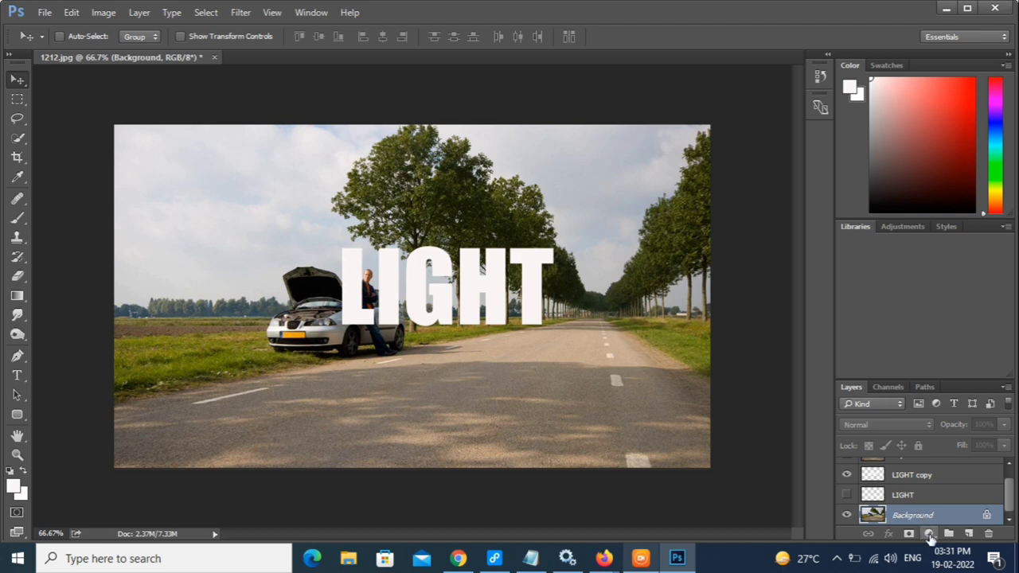
click(929, 535)
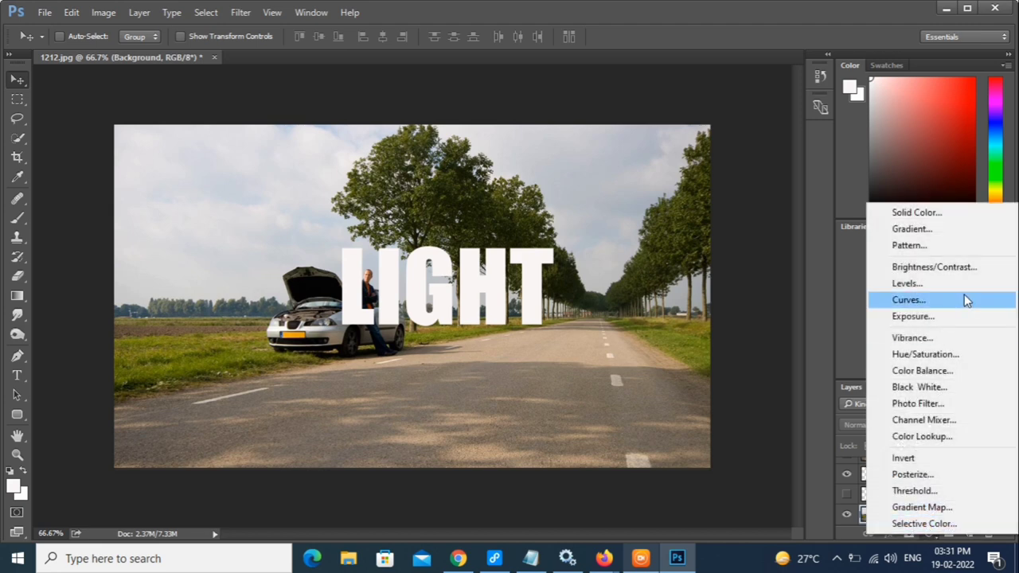
click(912, 317)
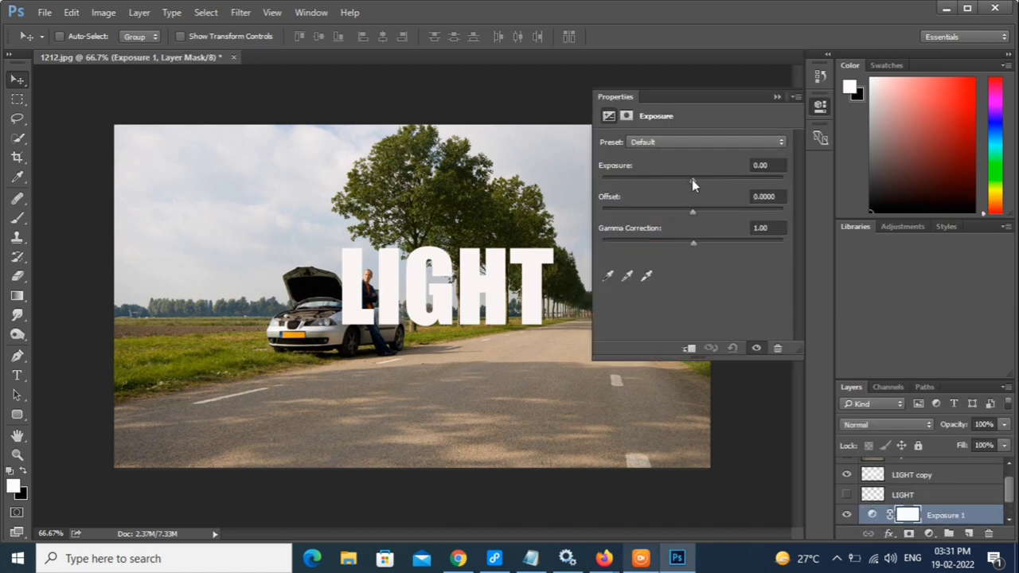
drag(692, 179, 672, 185)
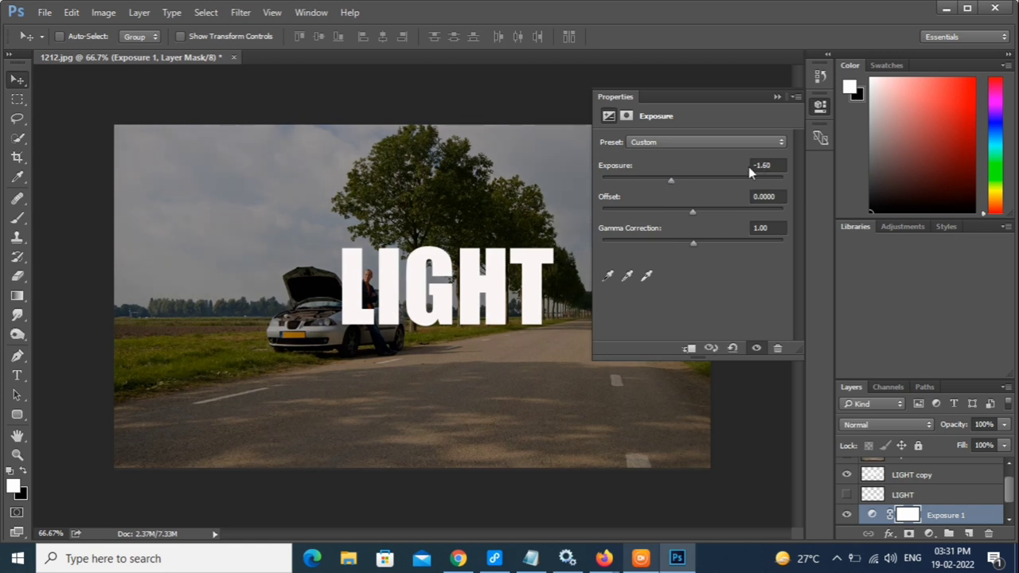
click(796, 97)
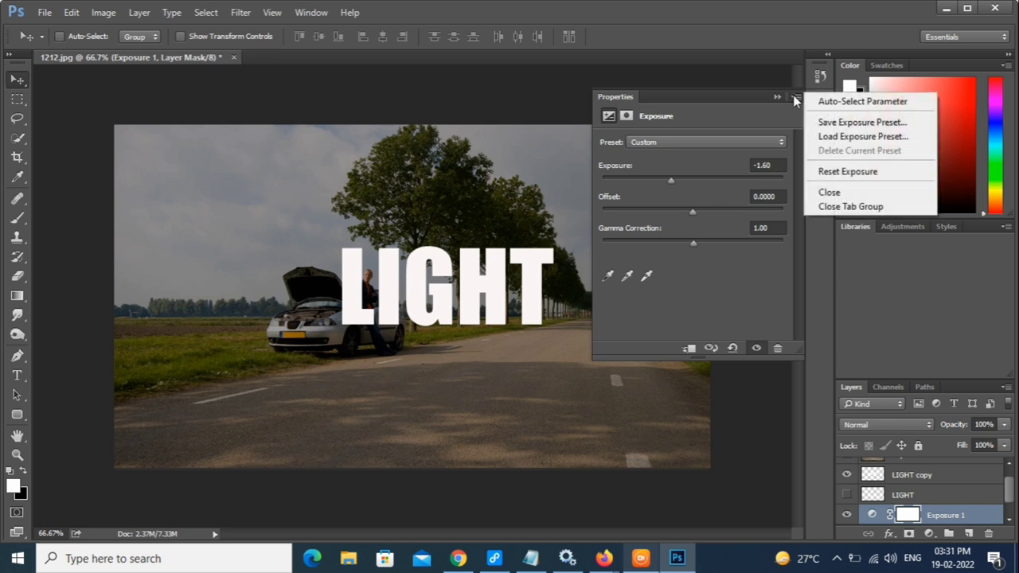
click(824, 195)
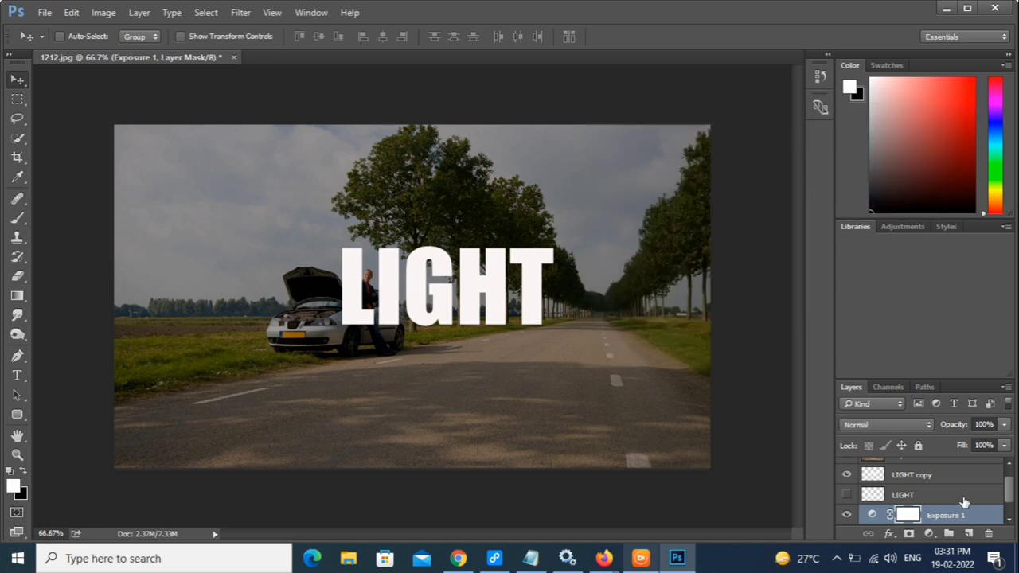
click(928, 533)
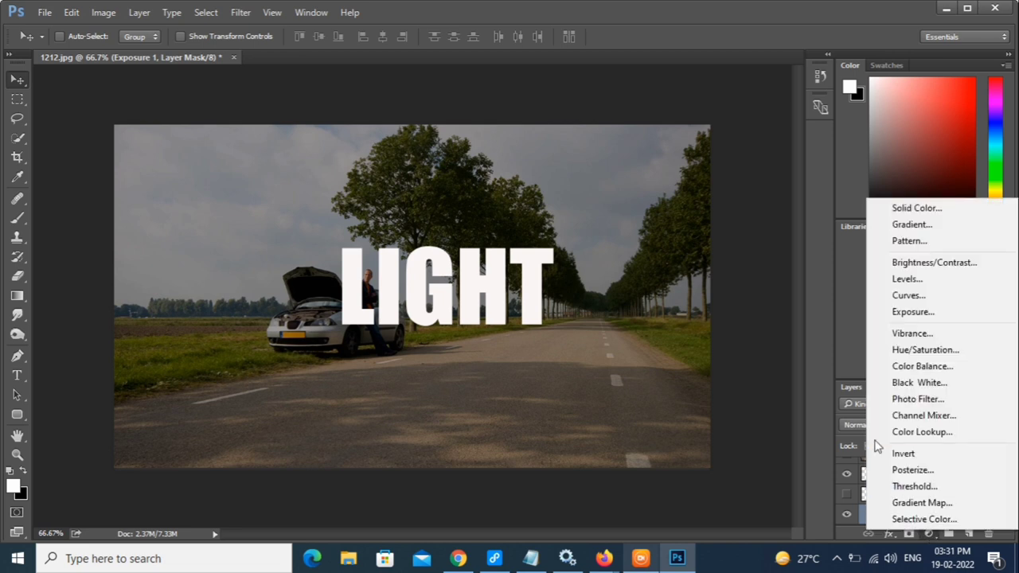
click(916, 350)
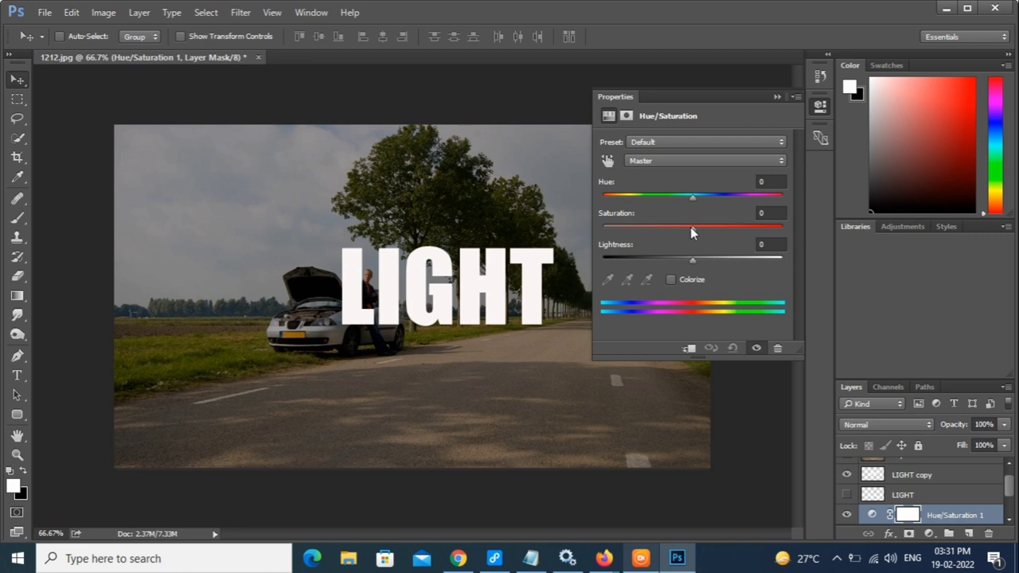
Step: Set the Hue/Saturation layer's Saturation to -12 and close its properties
drag(691, 227, 674, 227)
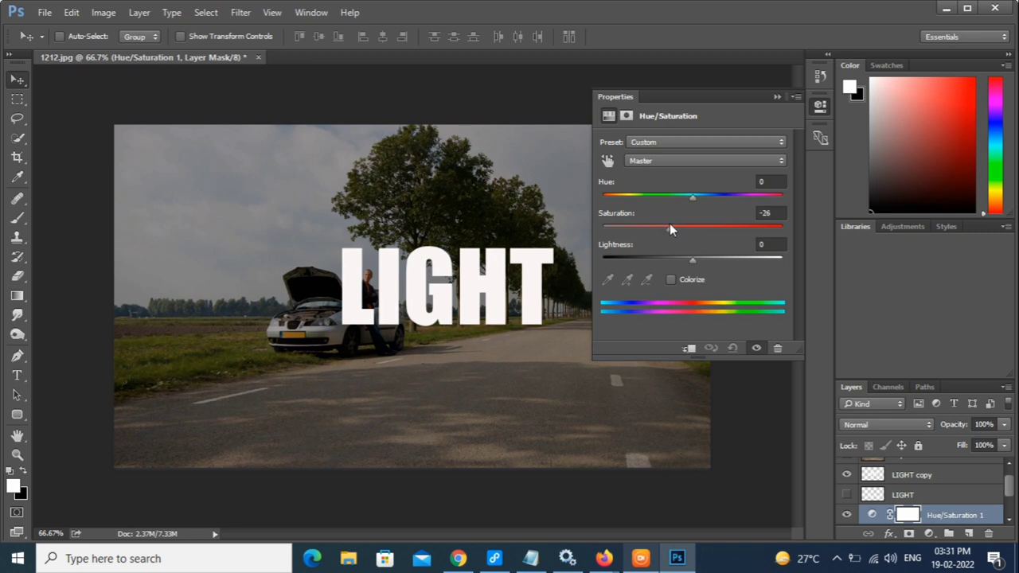
drag(667, 230, 683, 229)
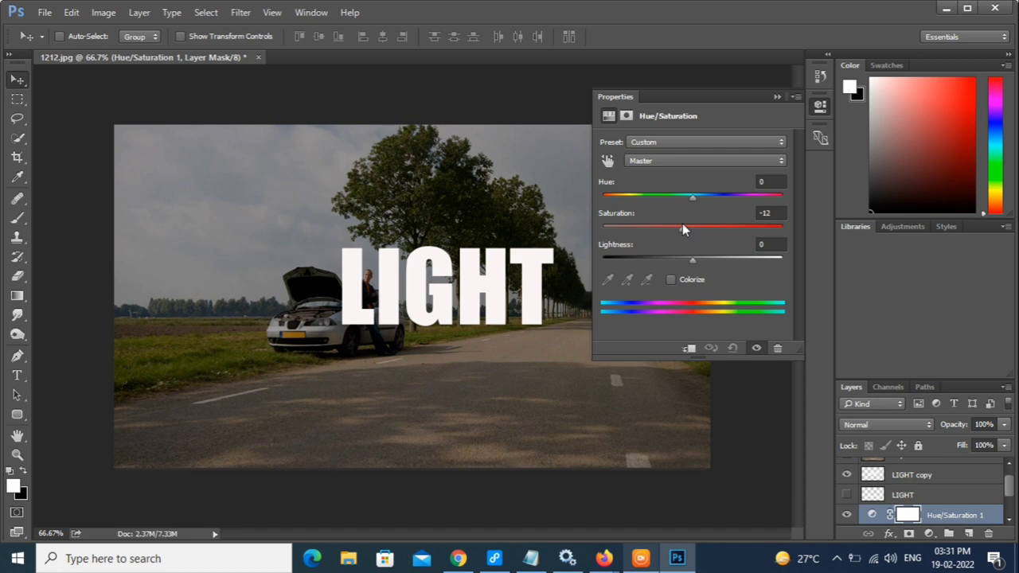
click(794, 98)
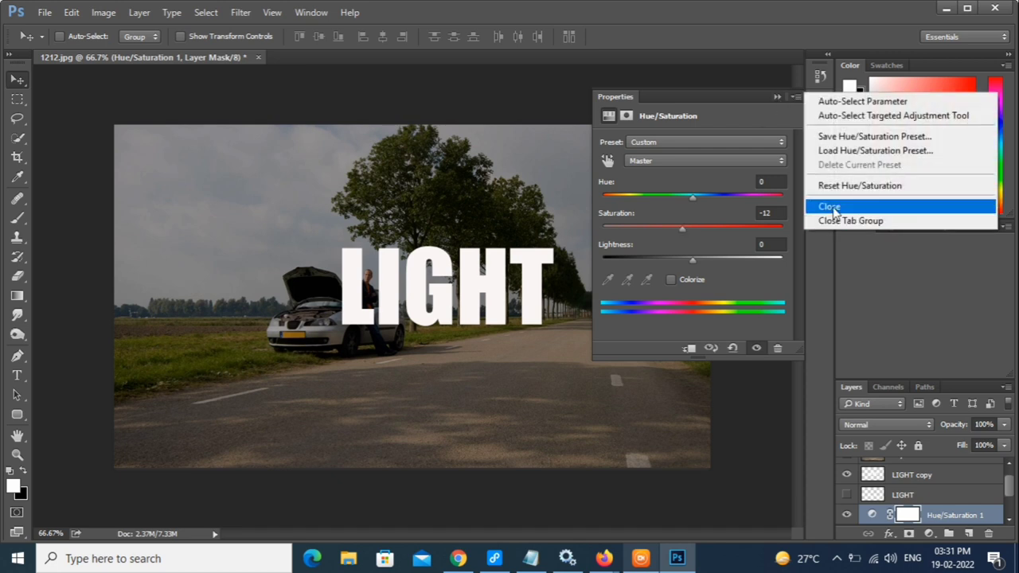
click(834, 211)
scroll(907, 496, up, 1)
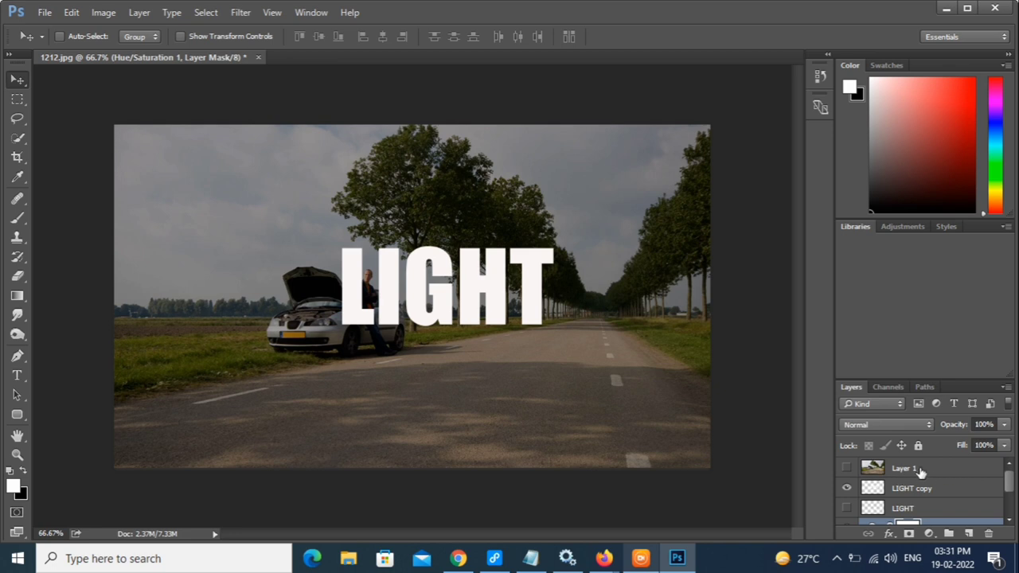
Step: Show Layer 1 and clip it as a mask into the LIGHT copy text
click(920, 470)
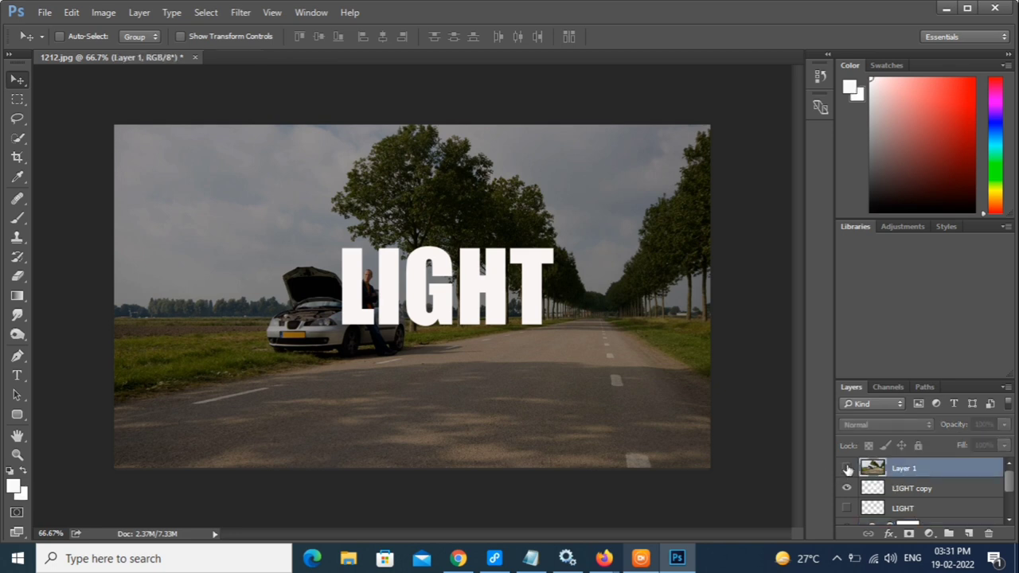
click(846, 469)
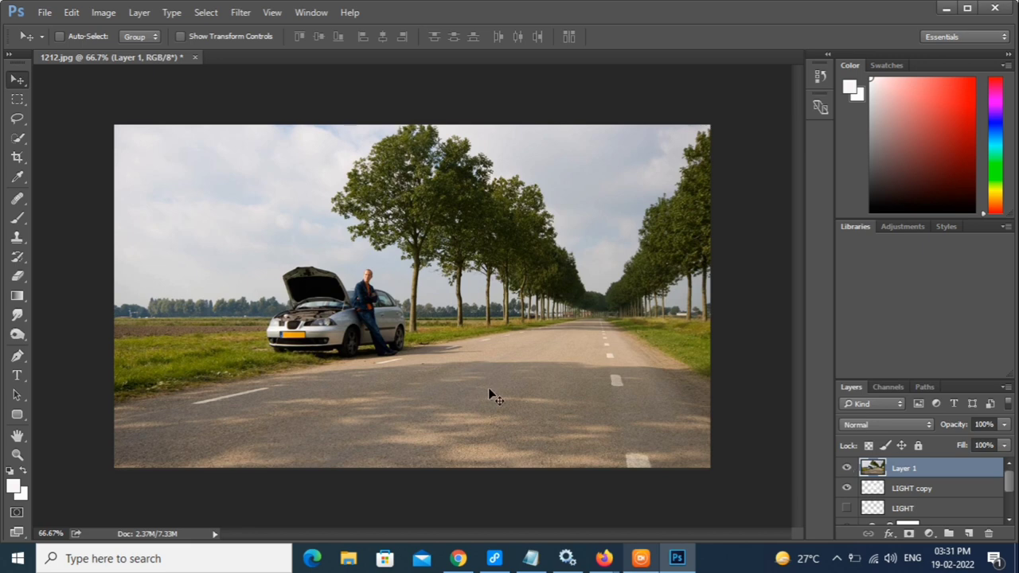
right_click(909, 471)
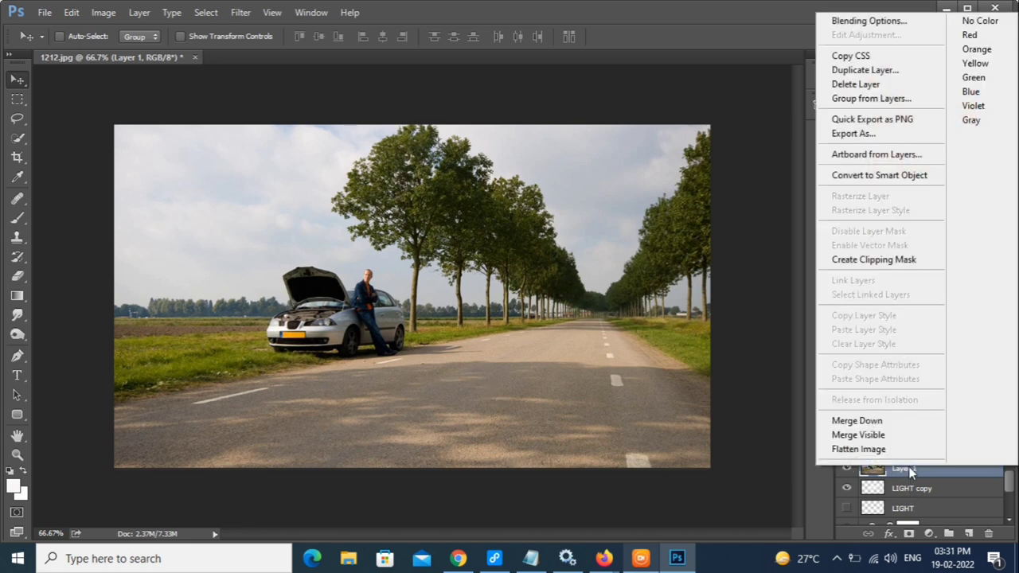
click(879, 262)
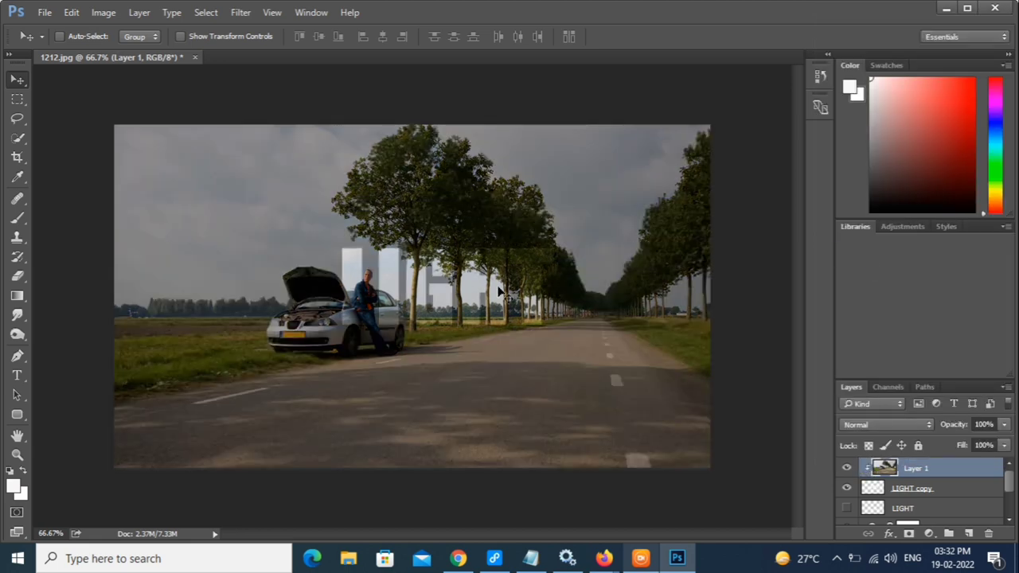
Step: Open the Layer Style blending options for the LIGHT copy layer
click(911, 491)
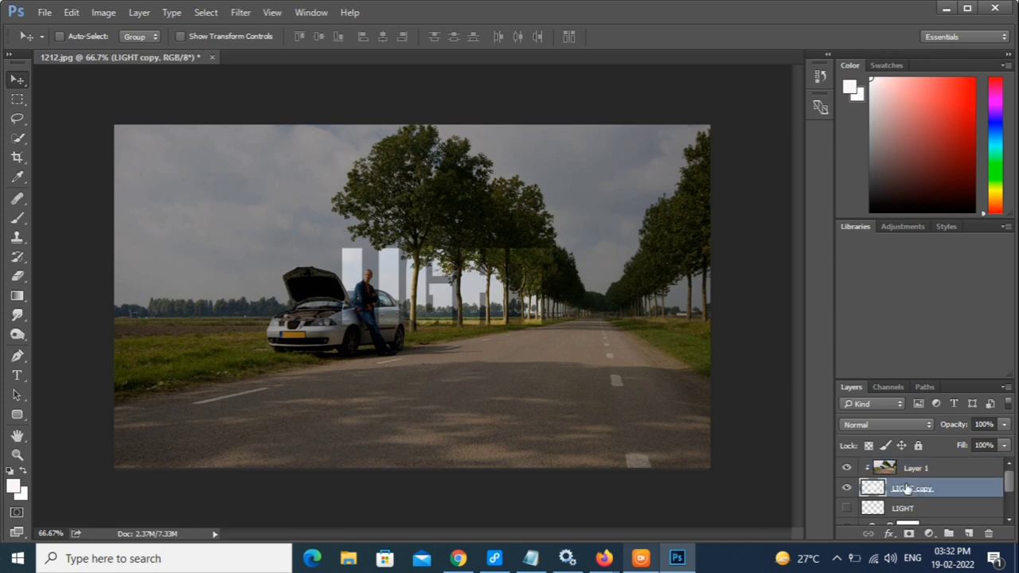
right_click(918, 495)
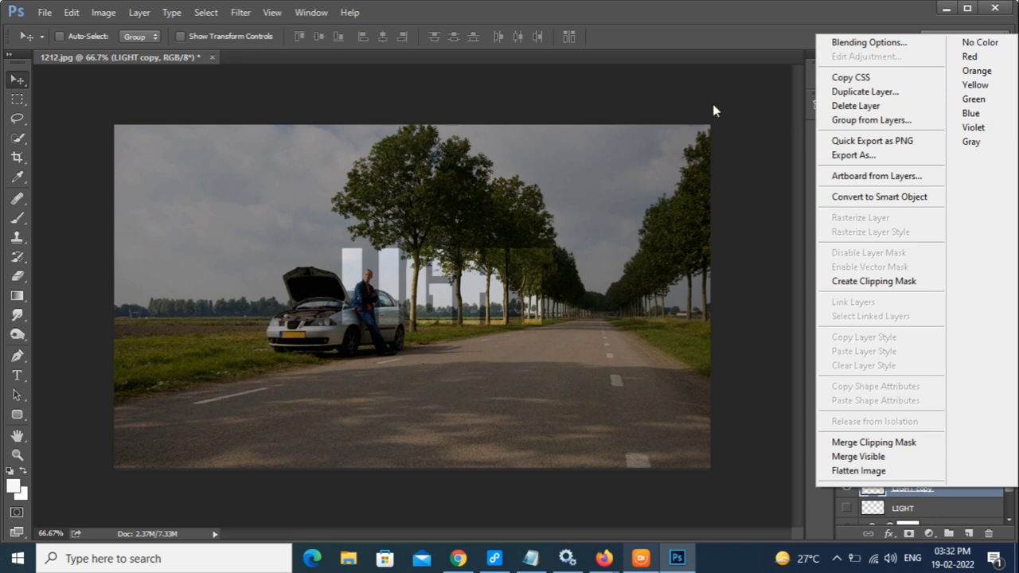
click(879, 44)
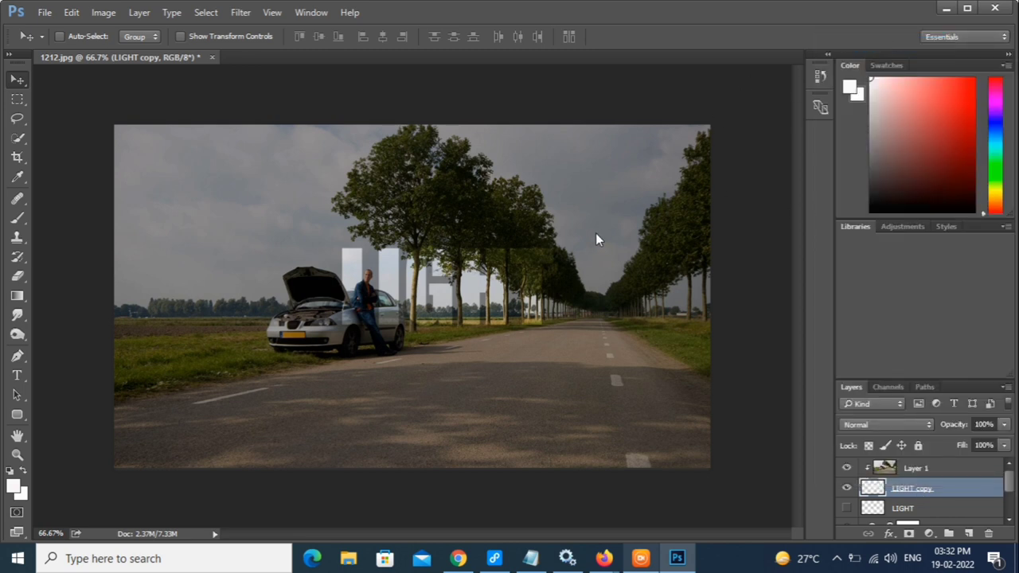
key(h)
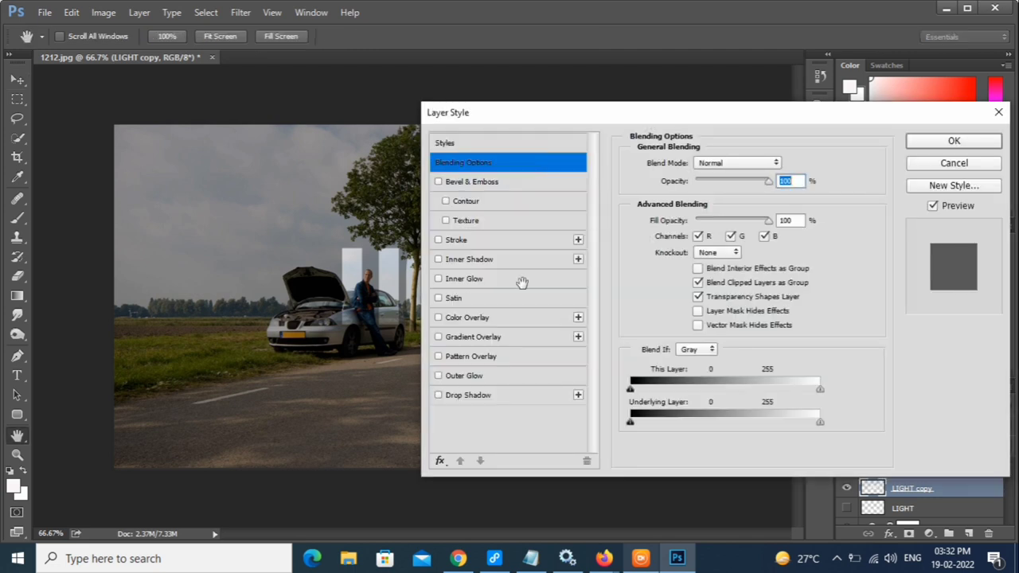
Step: Add a 3 px outside Stroke in a near-white colour to the LIGHT copy letters
click(454, 240)
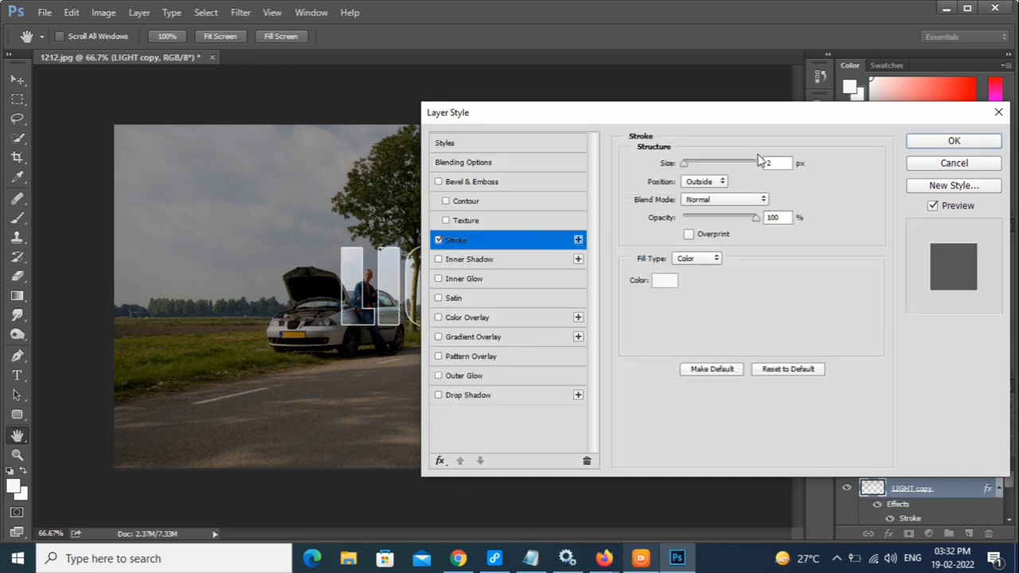
drag(692, 165, 686, 166)
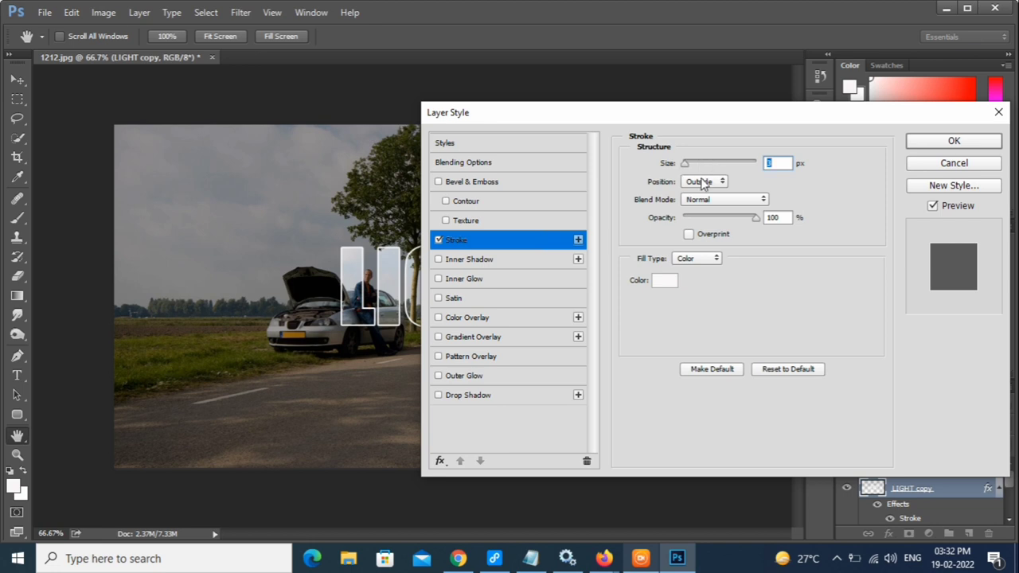
click(721, 183)
click(699, 195)
click(662, 283)
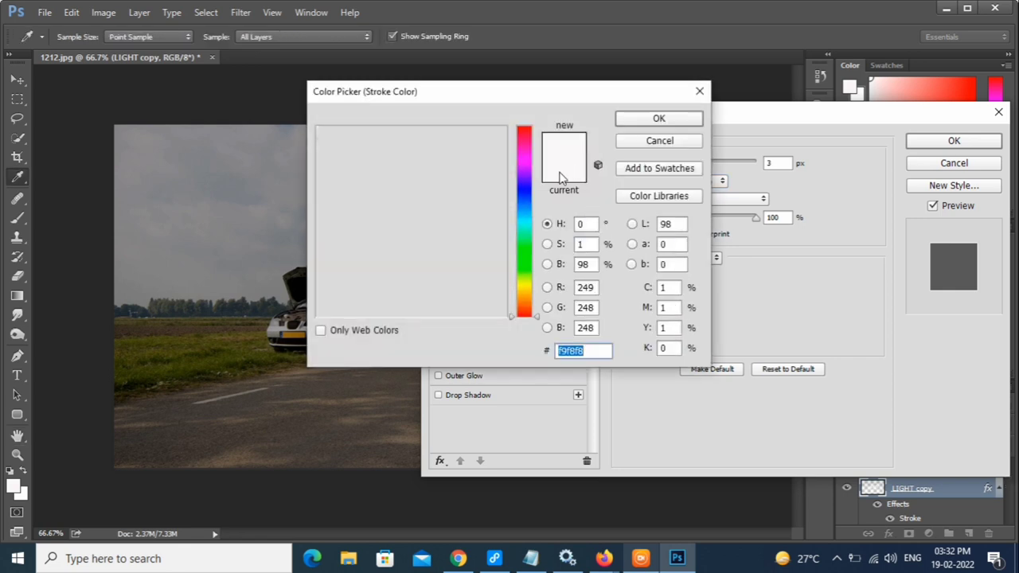
click(659, 118)
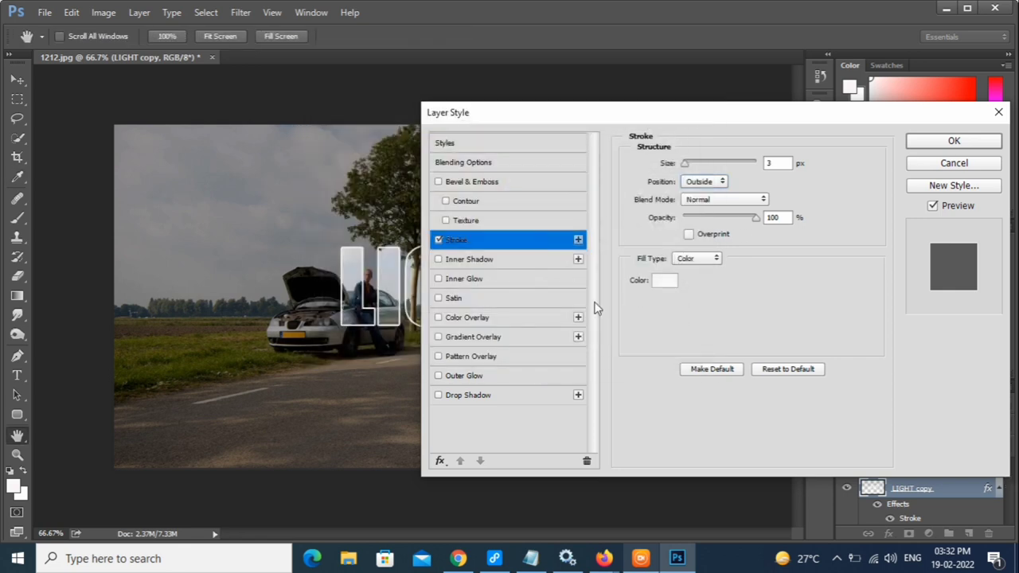
Step: Add a near-white Outer Glow blended as Overlay at 100% opacity with a 250 px size
click(458, 376)
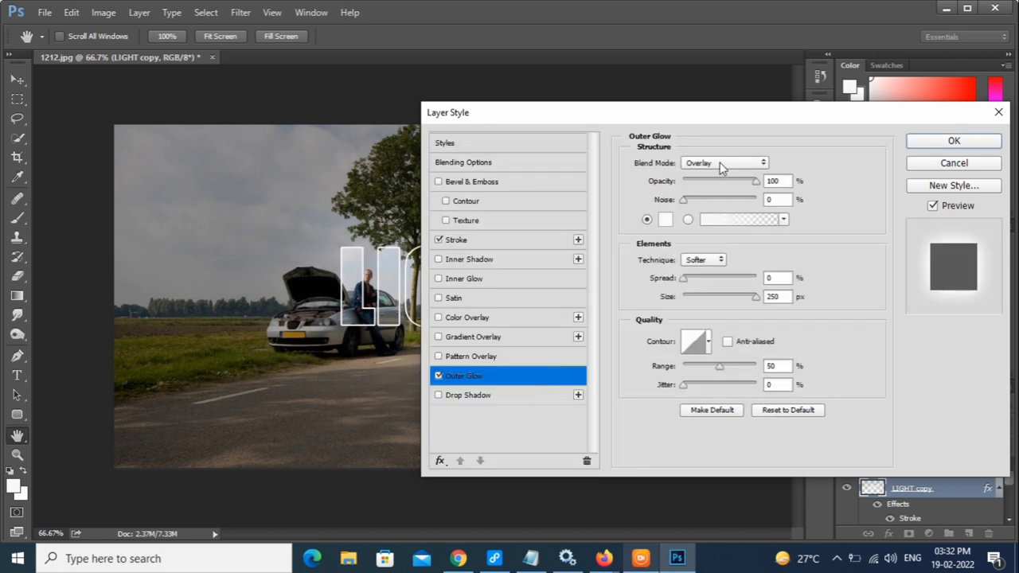
click(722, 164)
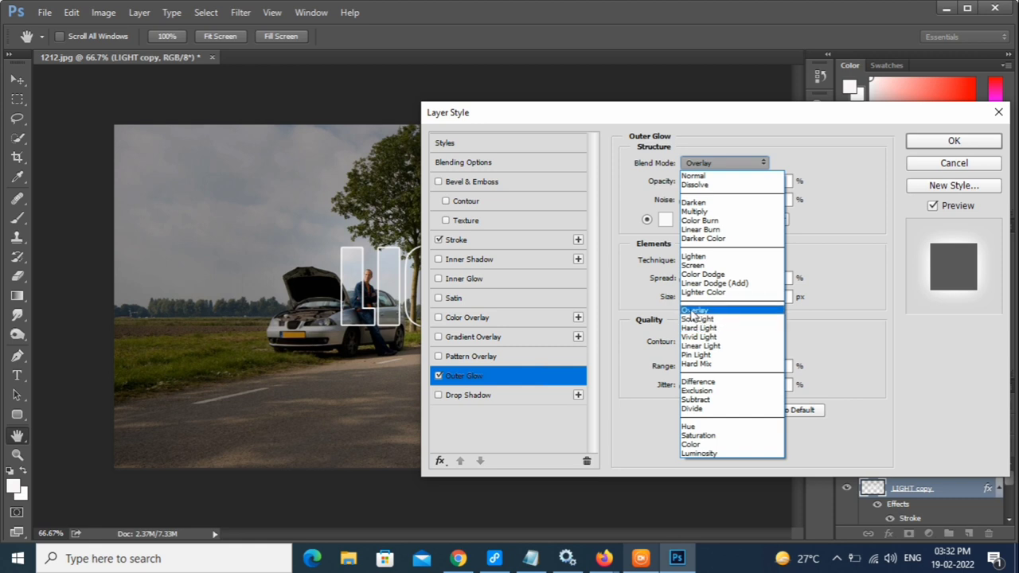
click(693, 312)
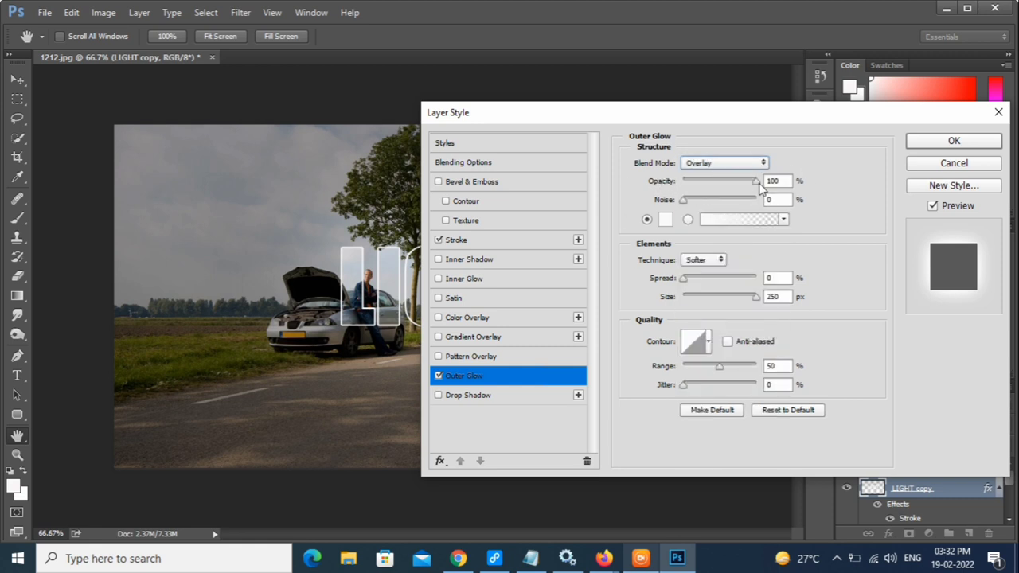
drag(758, 183, 776, 183)
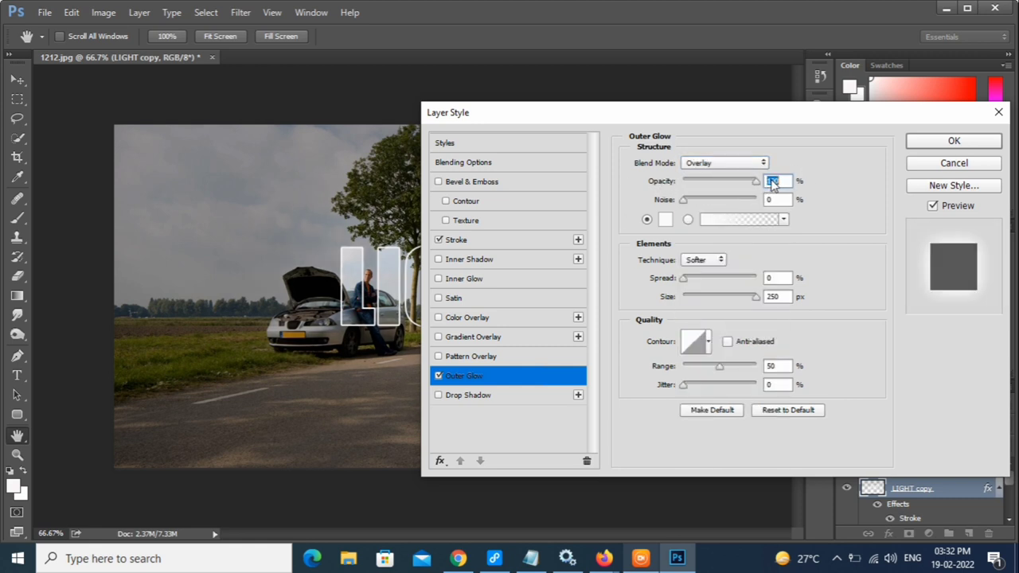
click(665, 221)
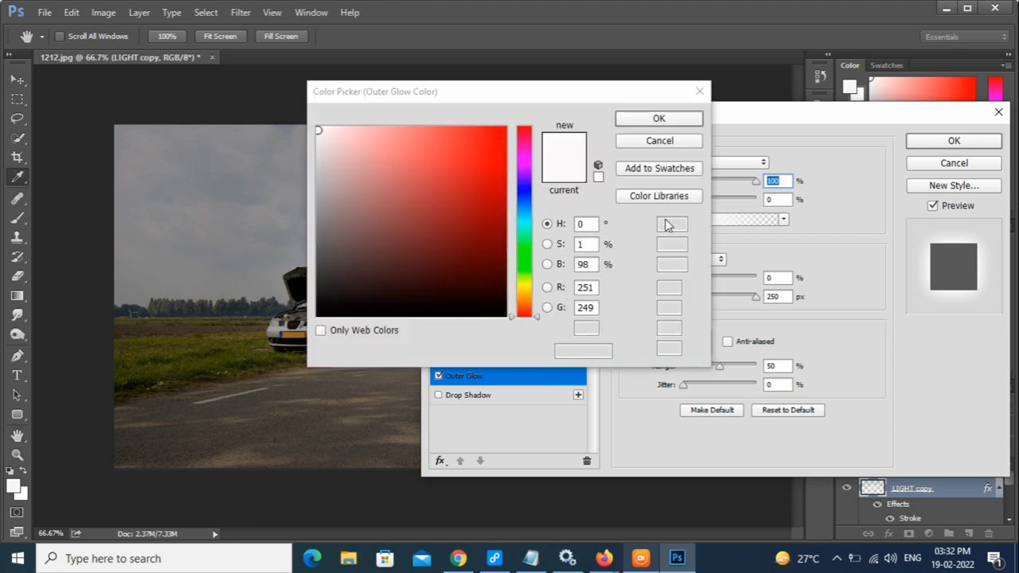
click(649, 119)
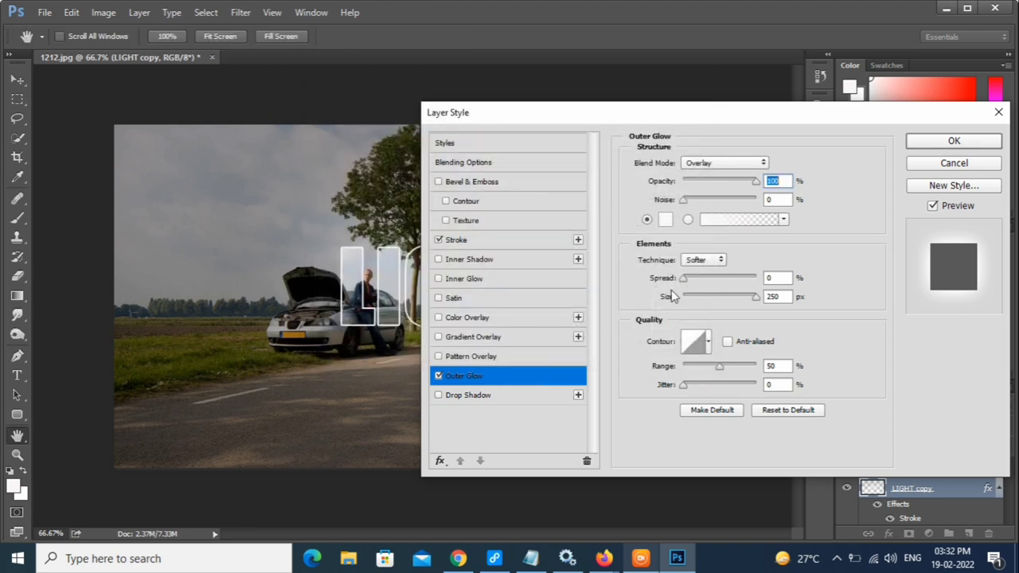
drag(757, 298, 771, 299)
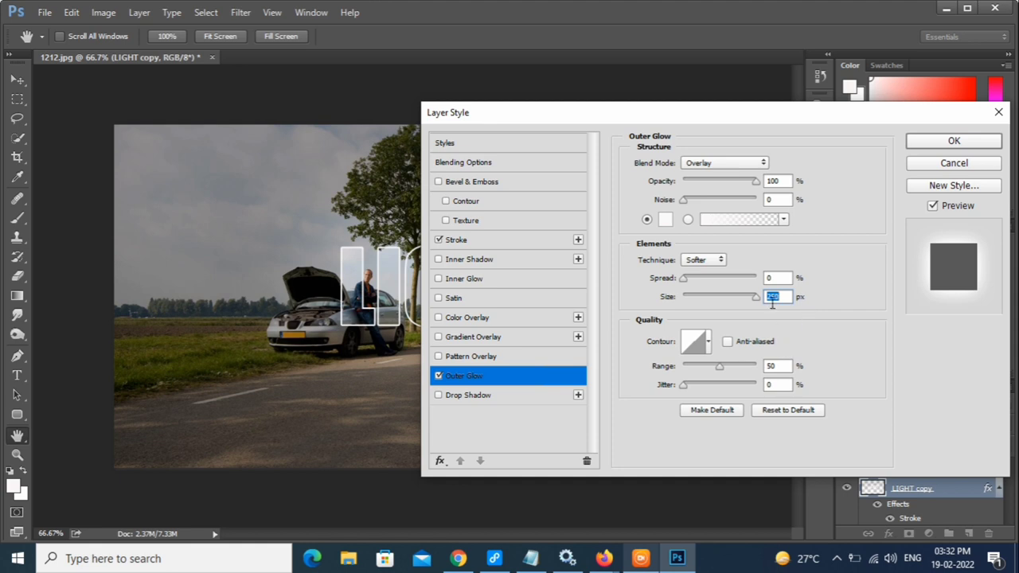
click(457, 281)
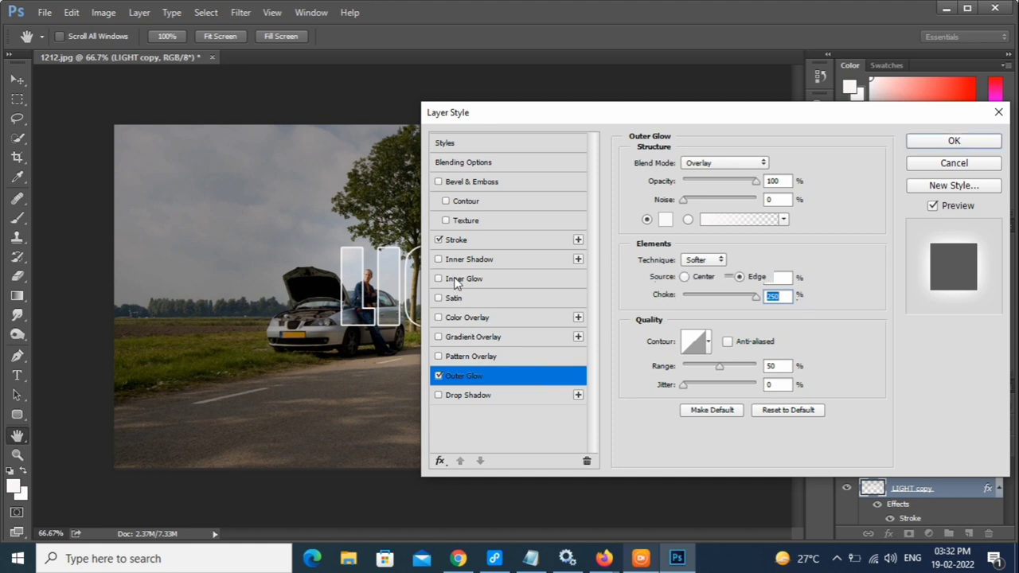
Step: Set the Inner Glow to white, Overlay, 100% opacity, 100 px size, and apply the layer style
click(715, 163)
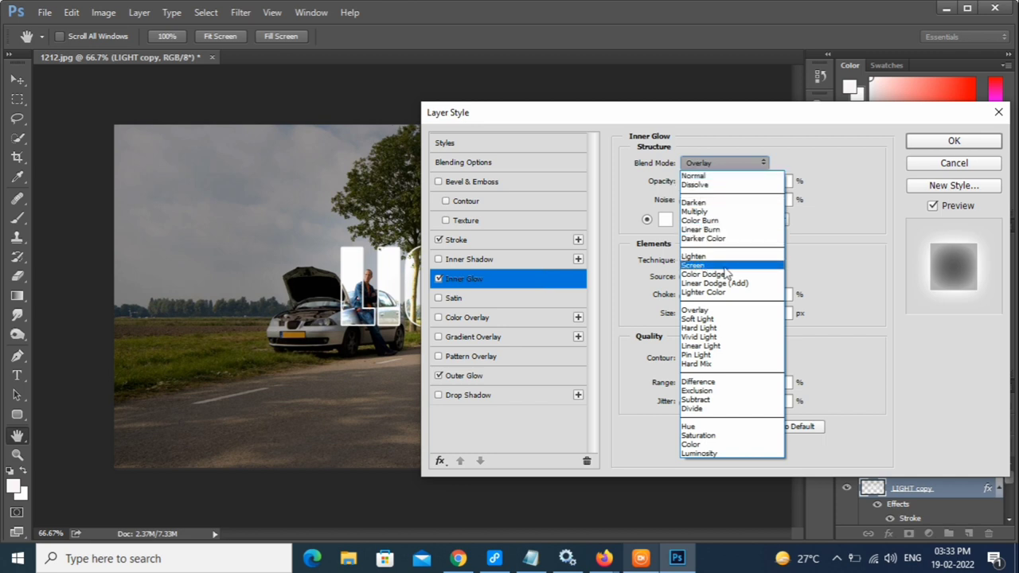
click(702, 315)
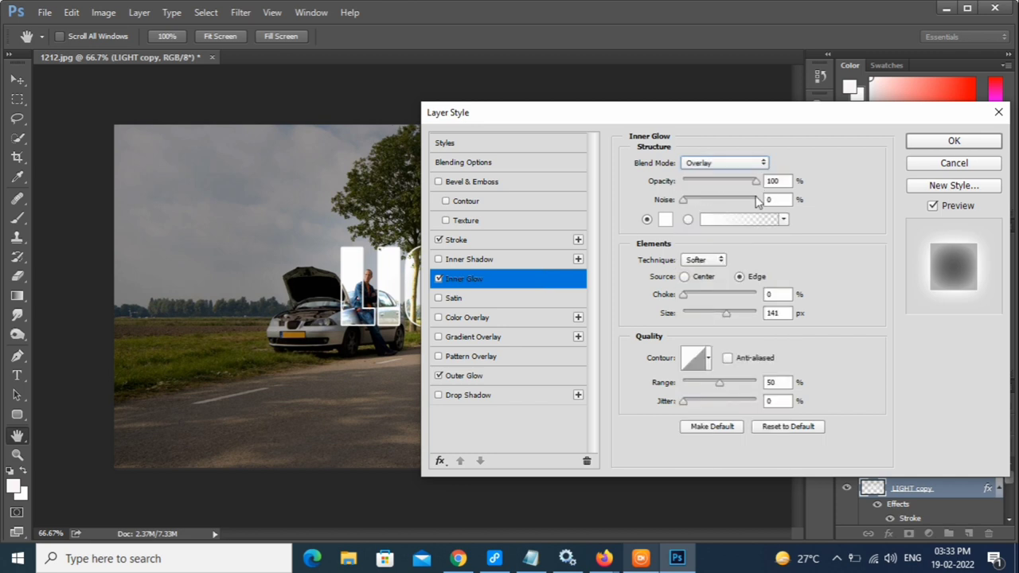
drag(752, 185, 754, 182)
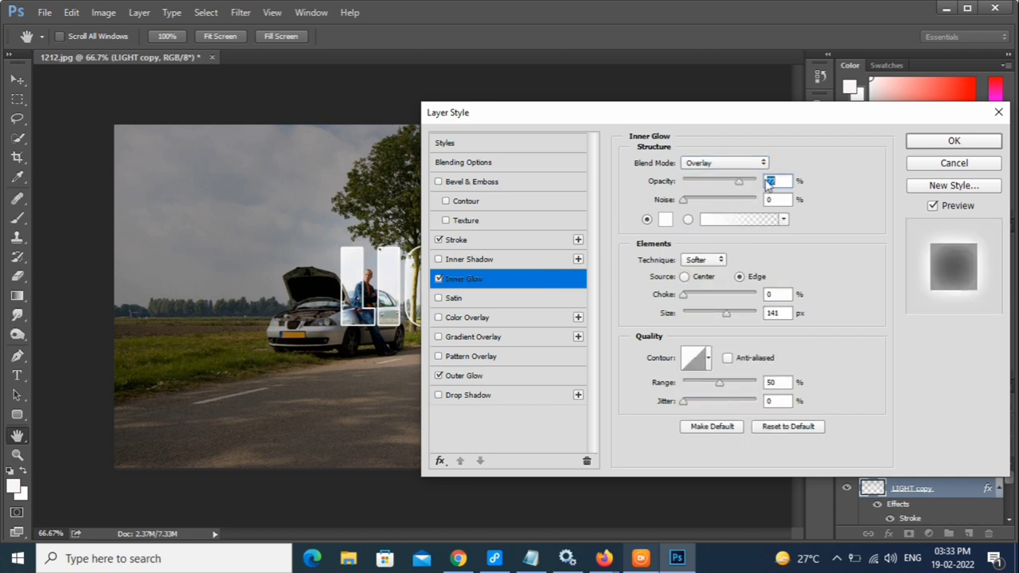
click(664, 220)
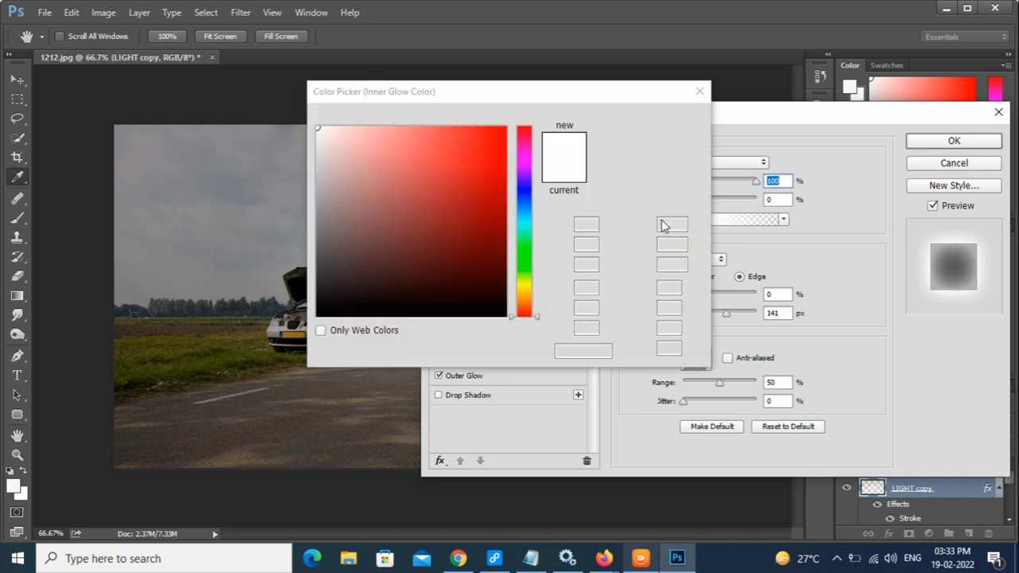
click(648, 119)
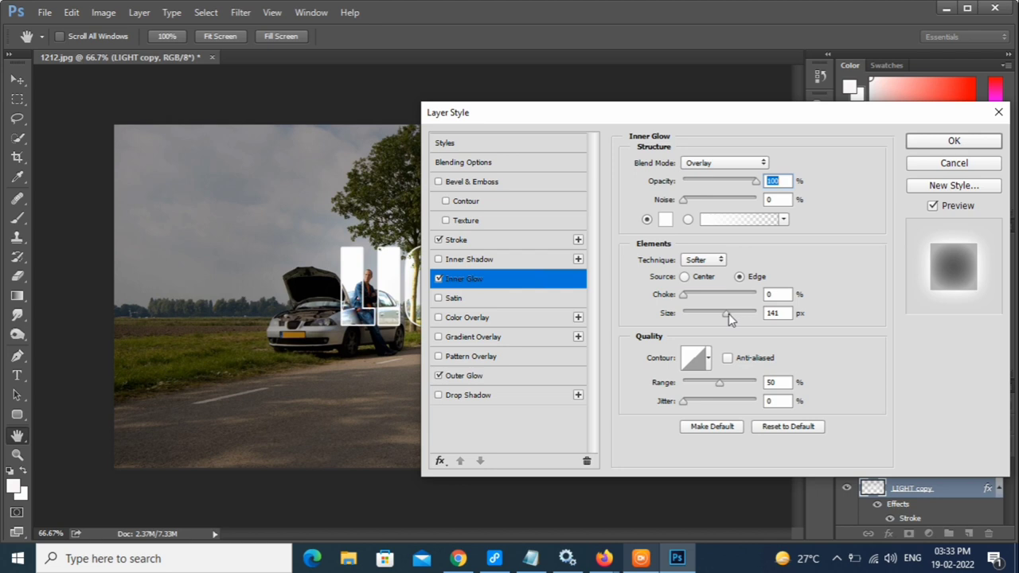
mouse_move(725, 313)
mouse_down()
mouse_move(702, 314)
mouse_move(715, 313)
mouse_up()
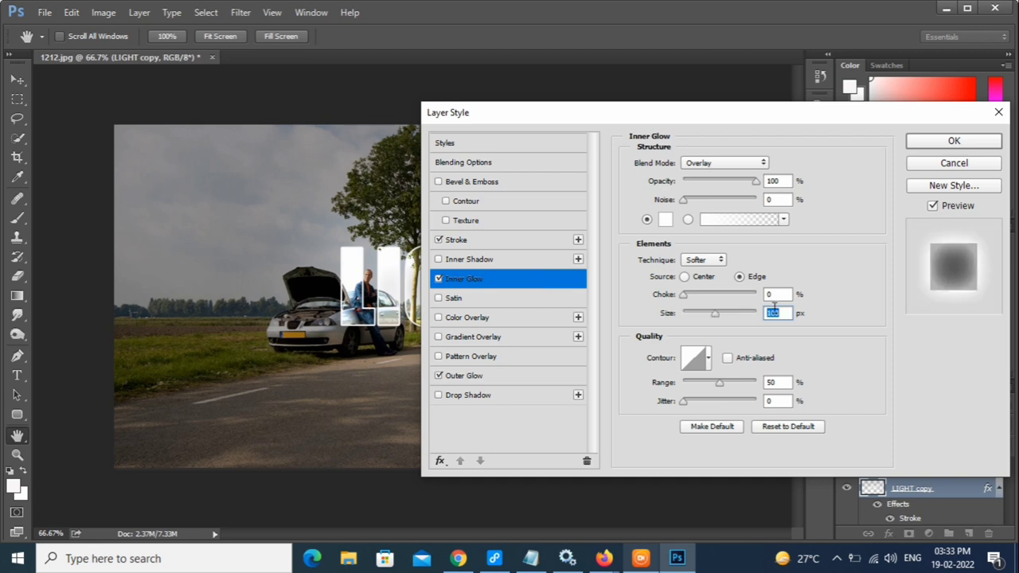
click(934, 146)
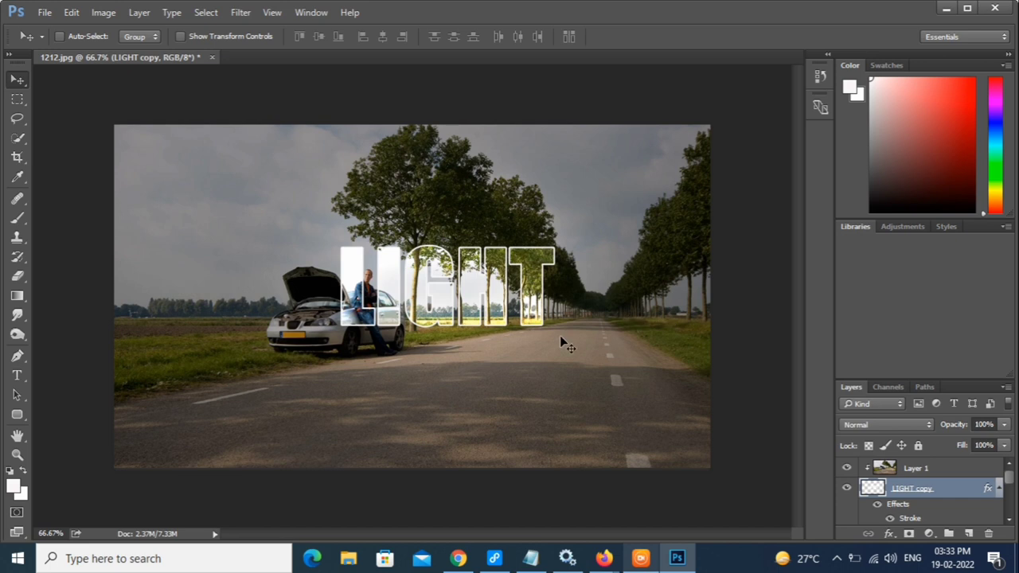
Step: Show the flipped LIGHT layer on the road, blend it as Overlay, and duplicate it
scroll(923, 501, down, 2)
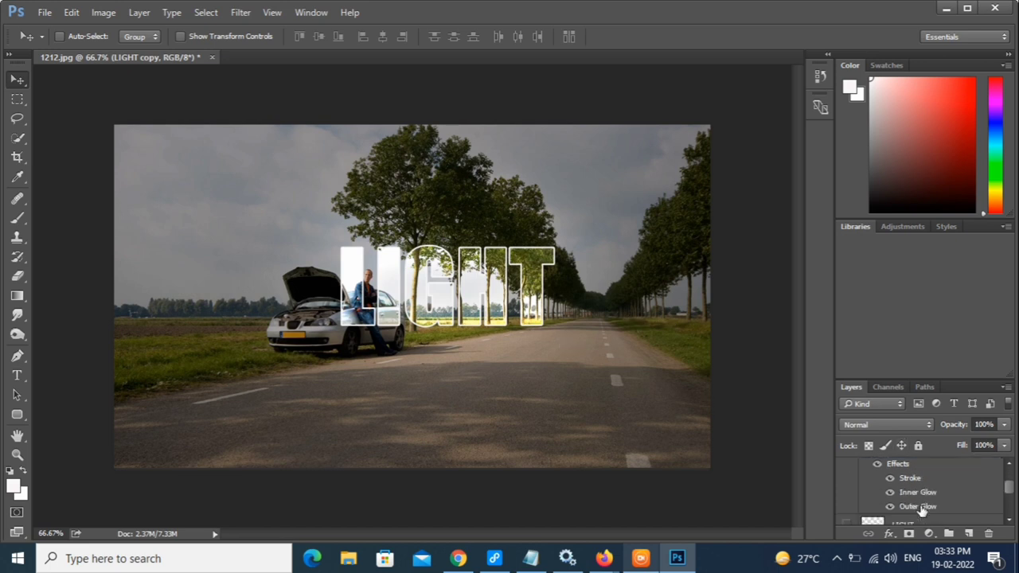
scroll(921, 509, down, 2)
click(904, 485)
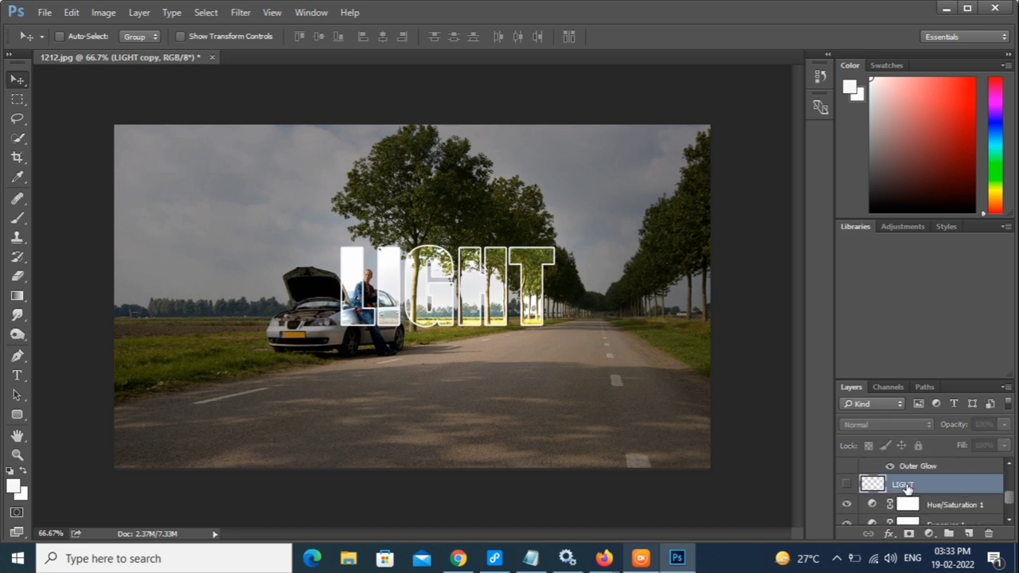
click(846, 485)
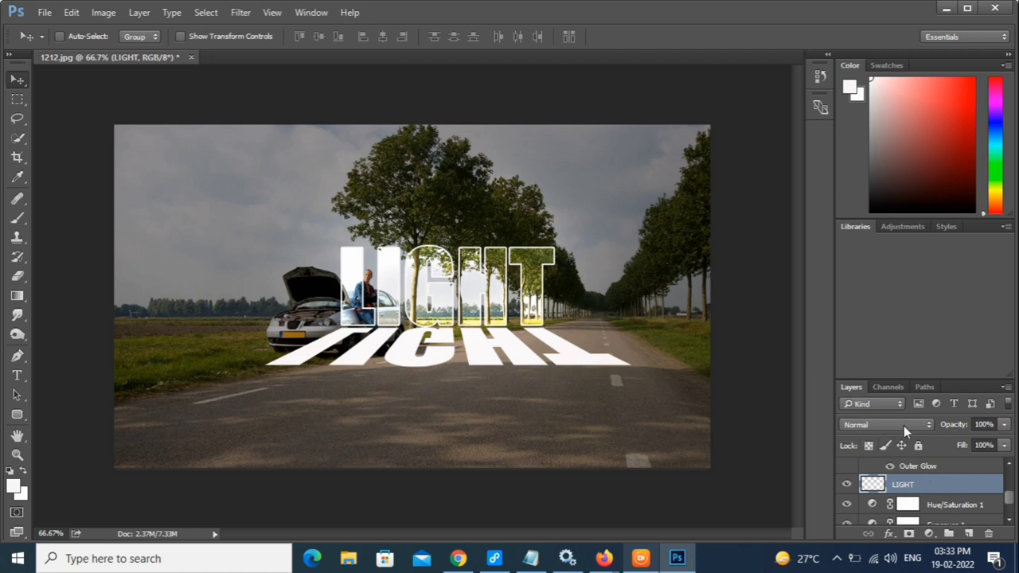
click(865, 424)
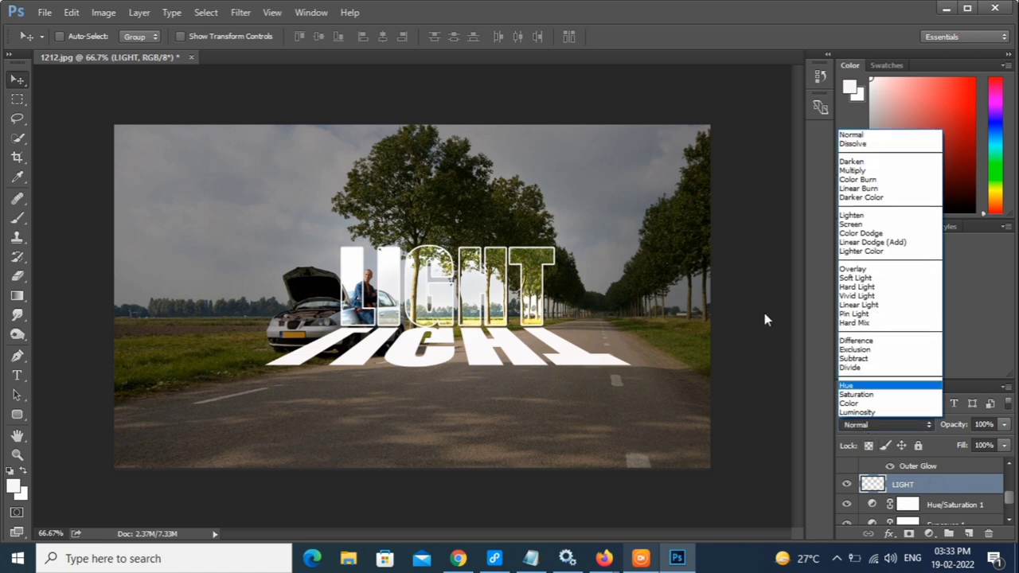
click(867, 271)
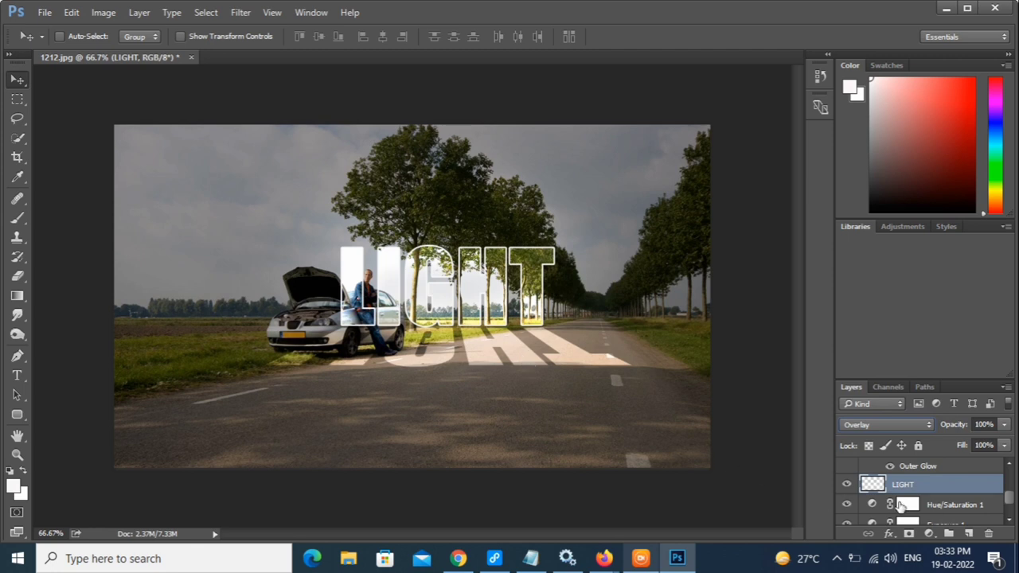
key(ctrl)
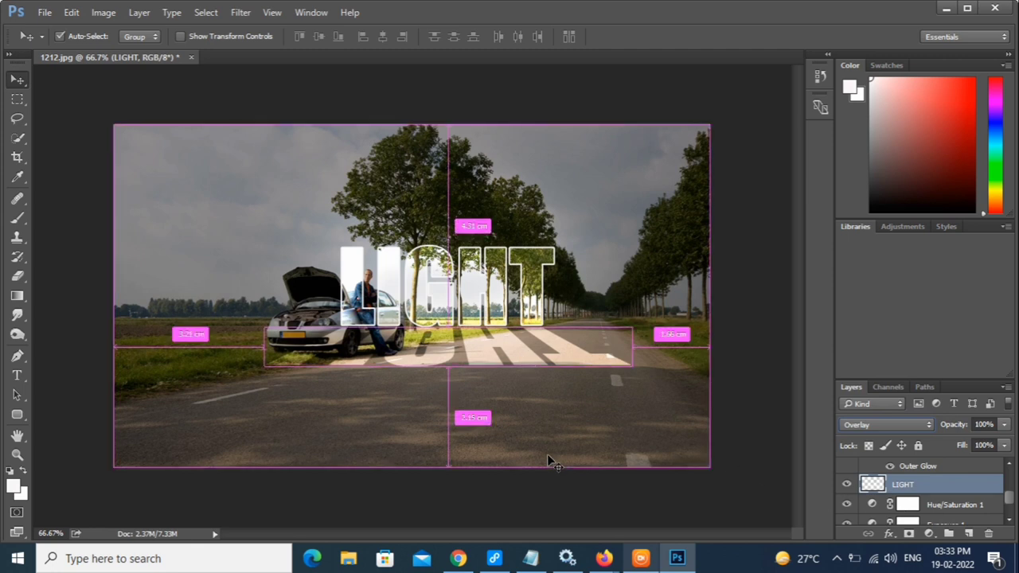
key(ctrl+j)
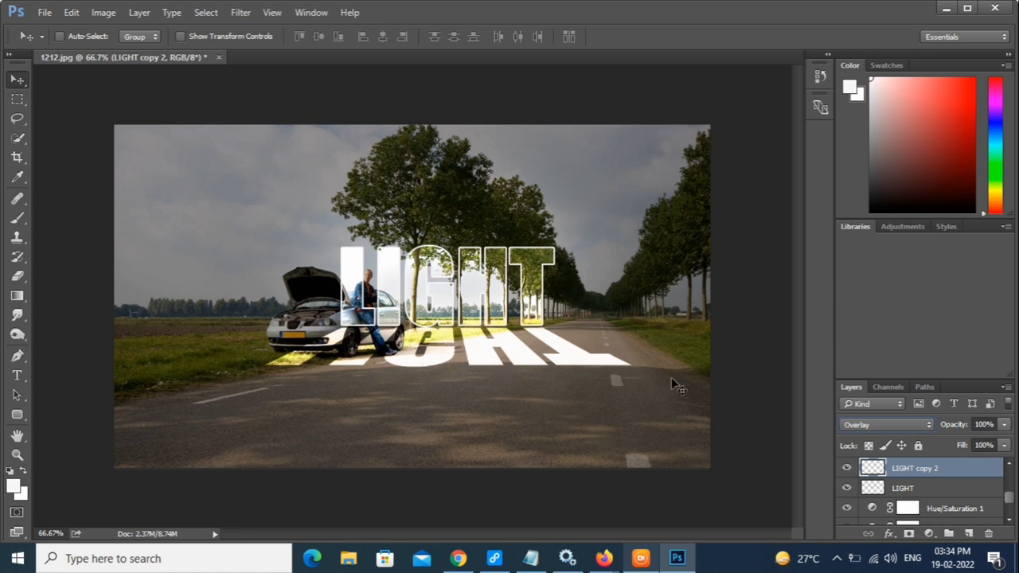
Step: Merge the clipped photo, LIGHT text, Hue/Saturation and Exposure layers down into the Background
scroll(941, 494, down, 3)
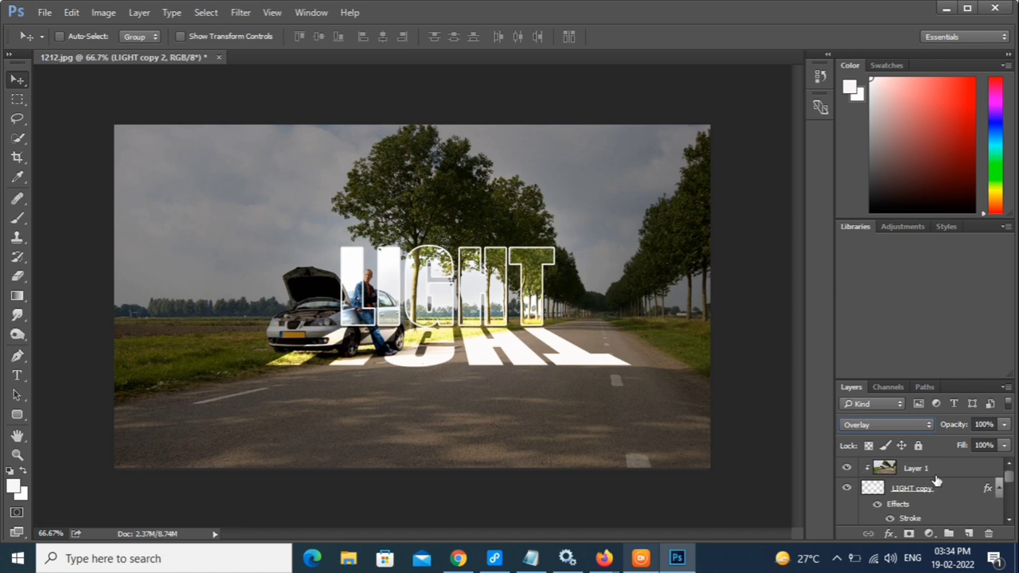
click(932, 471)
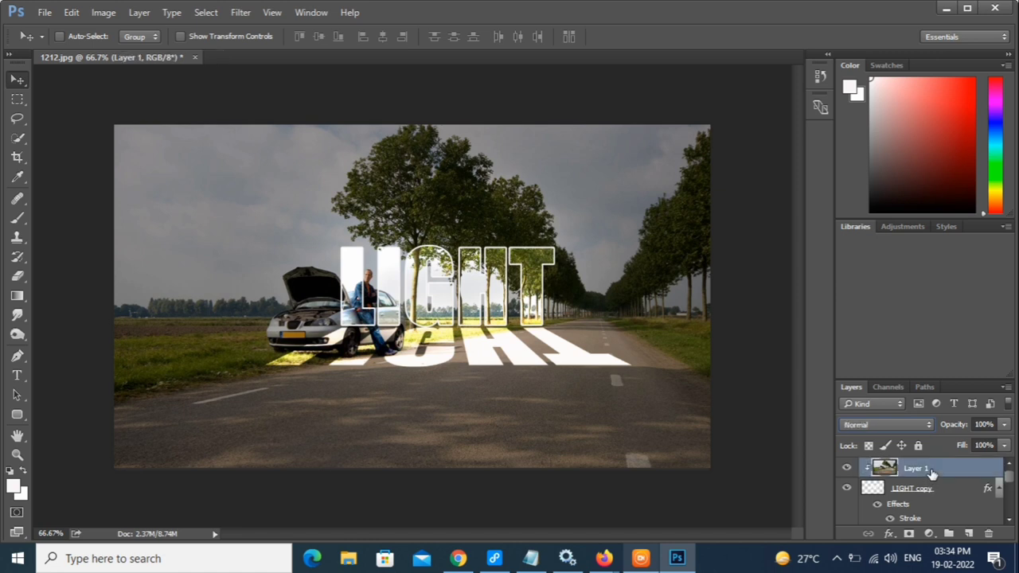
key(Delete)
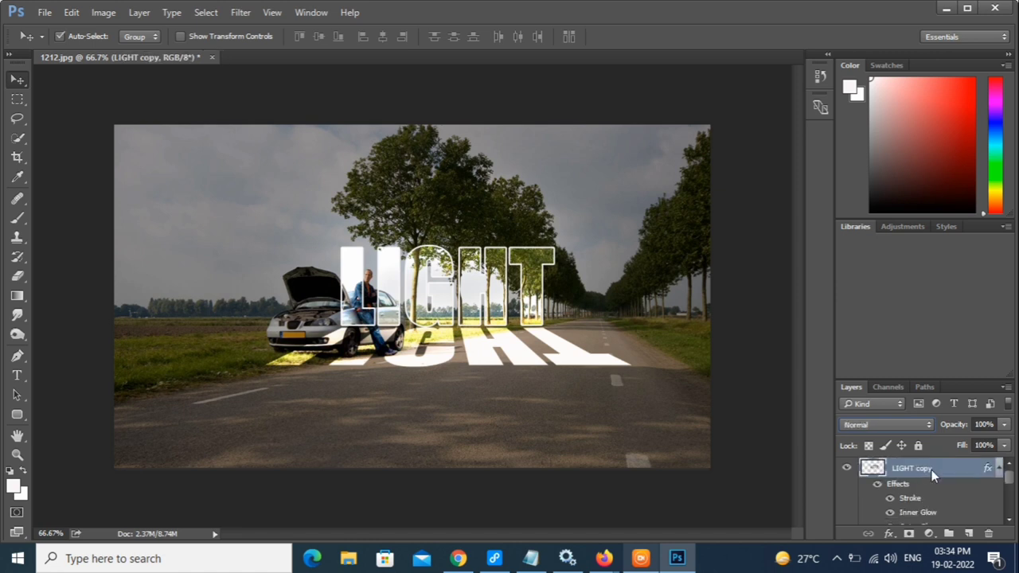
key(Delete)
key(Delete)
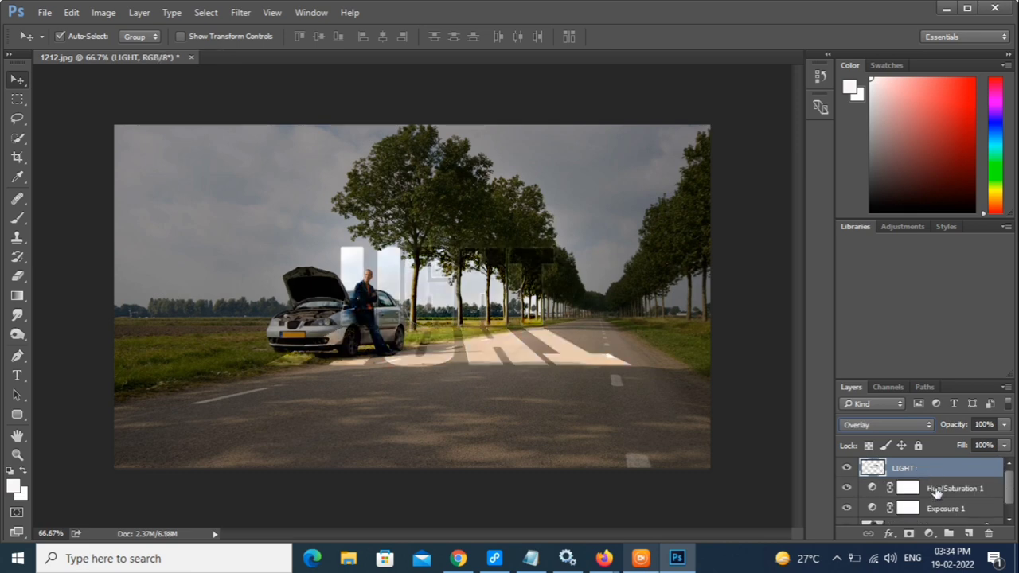
shift+click(936, 492)
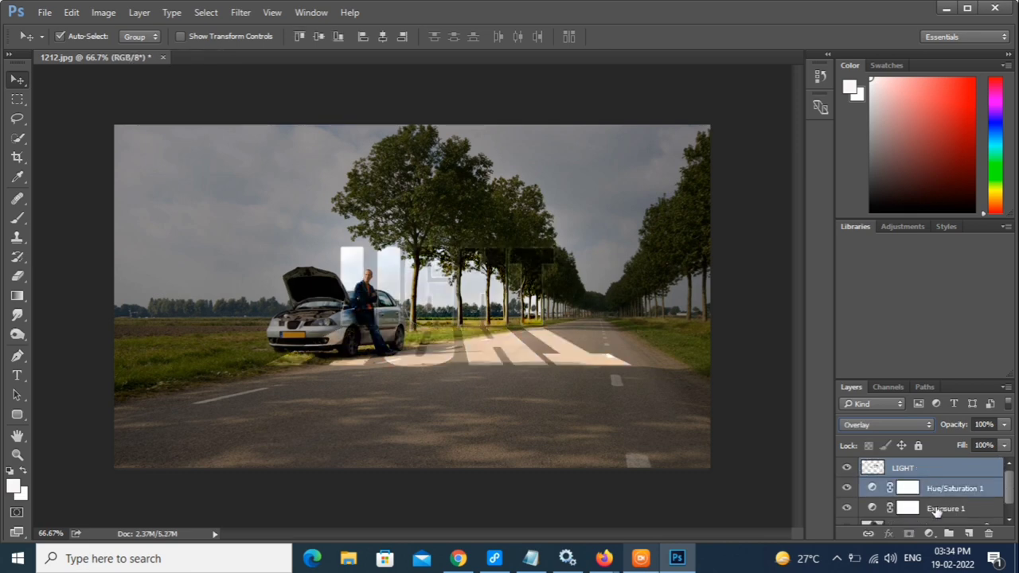
shift+click(937, 510)
key(ctrl+e)
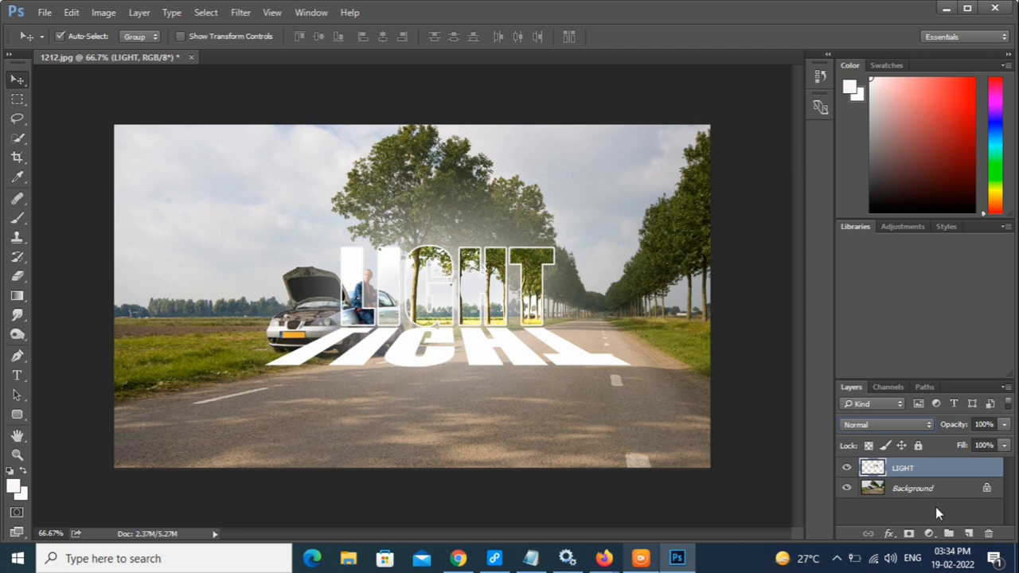
key(ctrl+e)
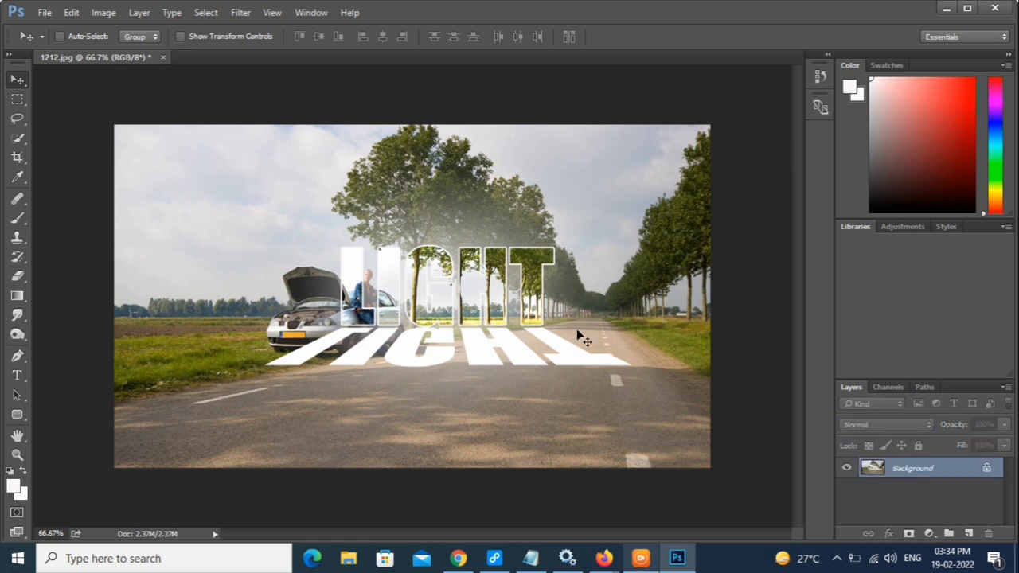